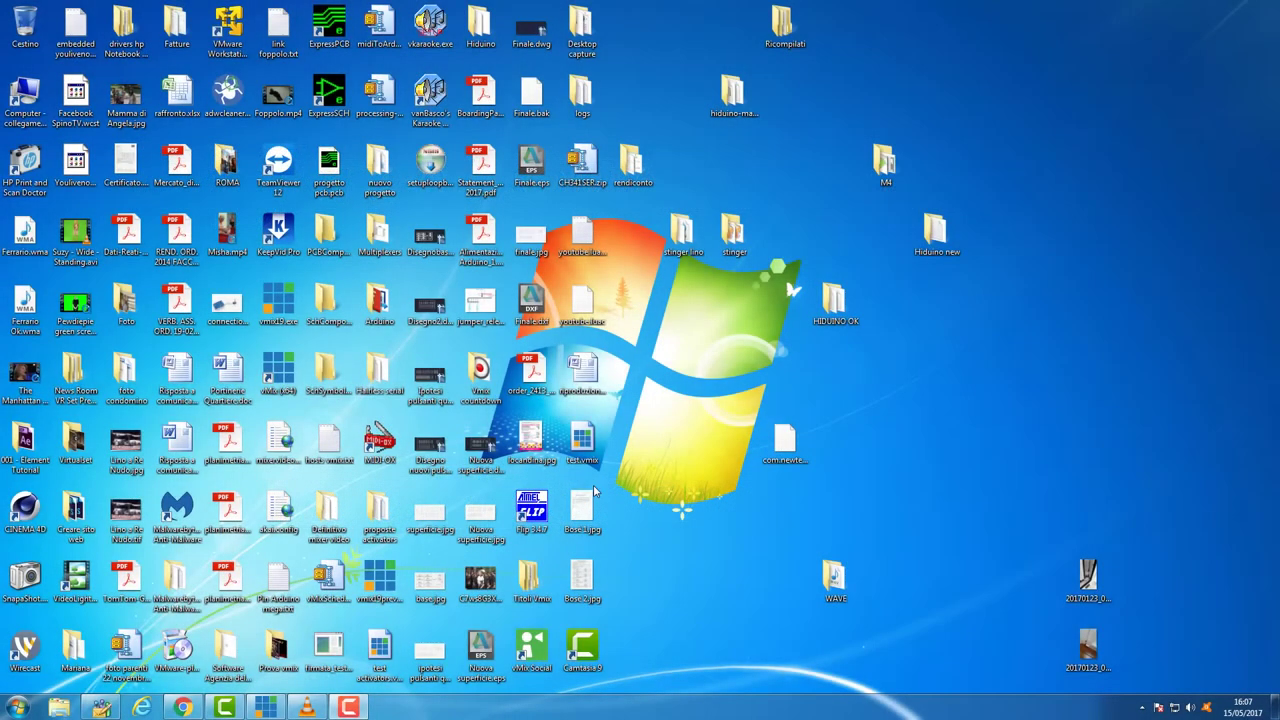
Step: Browse the NewTek NDI Tools folder in the Start menu, then launch VLC media player
click(15, 706)
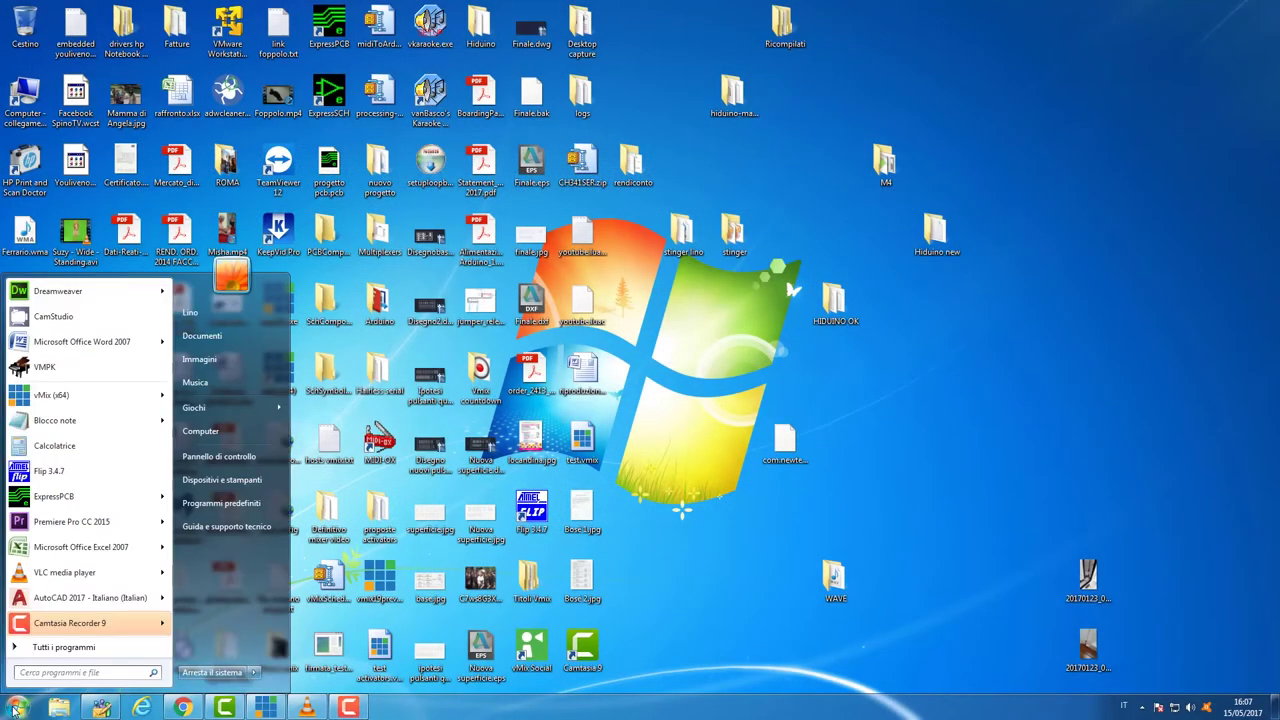
click(60, 647)
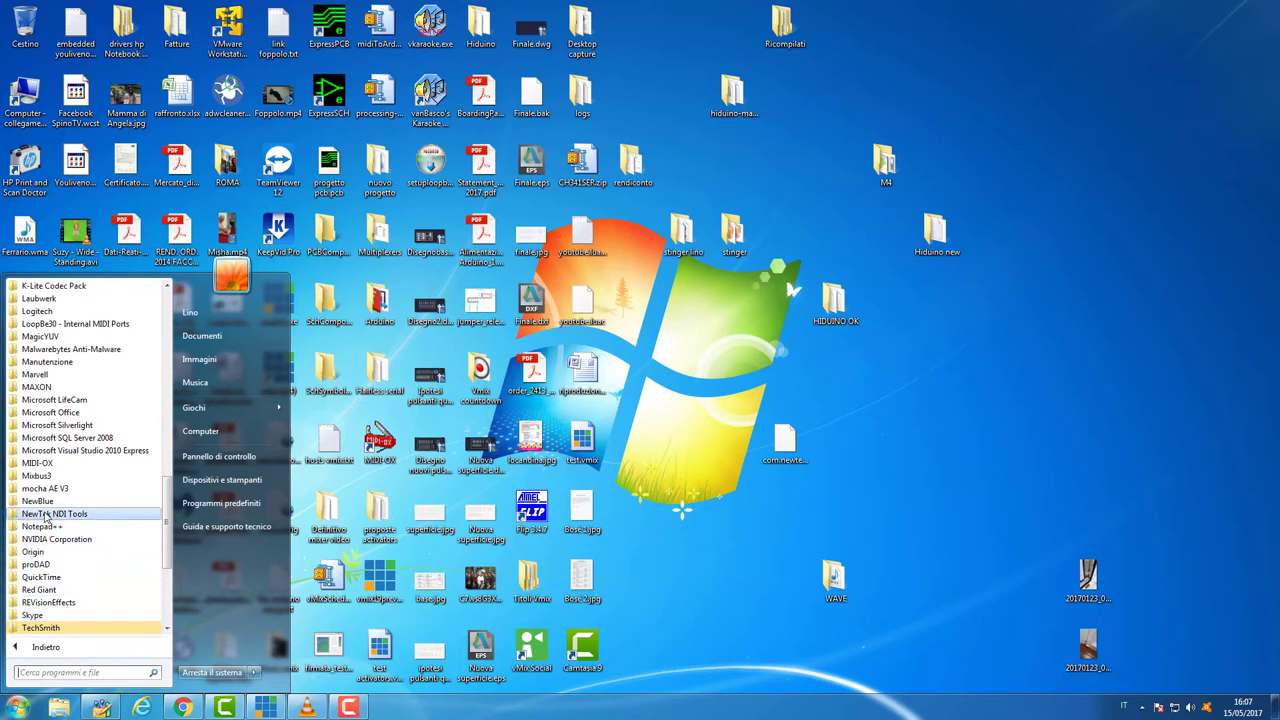
click(45, 514)
scroll(168, 527, down, 2)
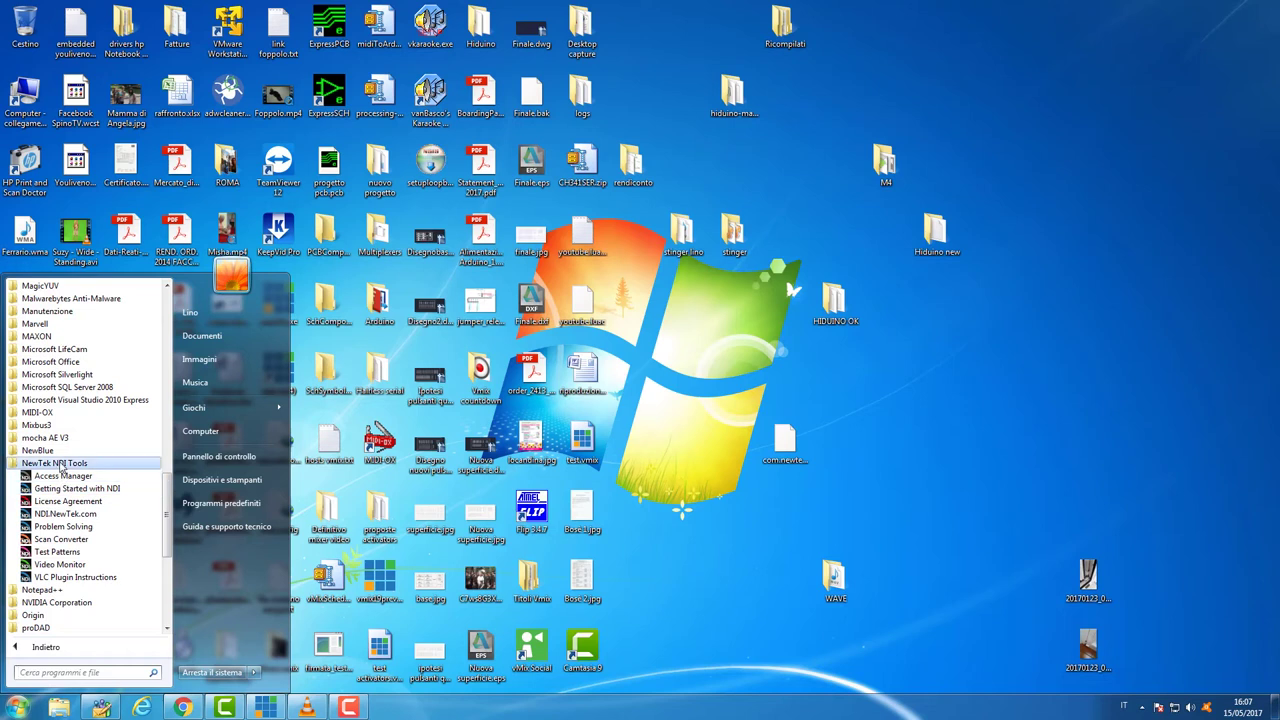
click(60, 464)
click(693, 516)
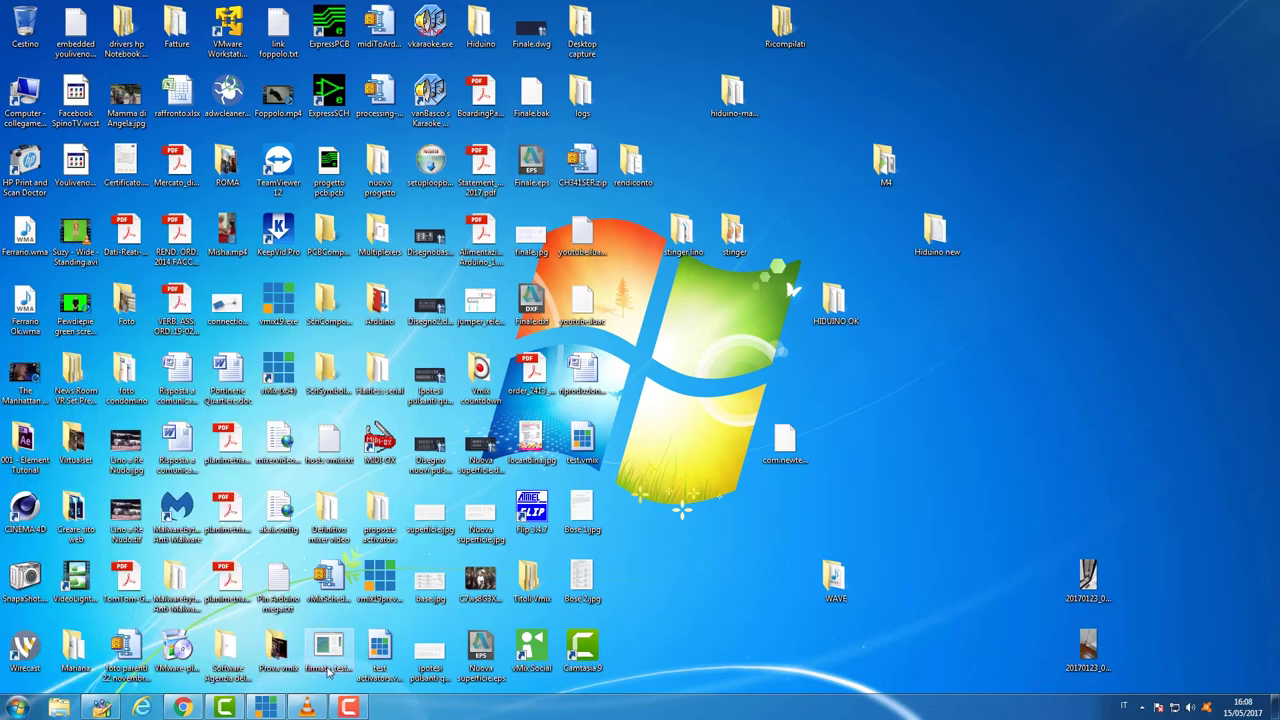
Step: In VLC Preferences, set both video and audio output modules to NewTek NDI
click(307, 707)
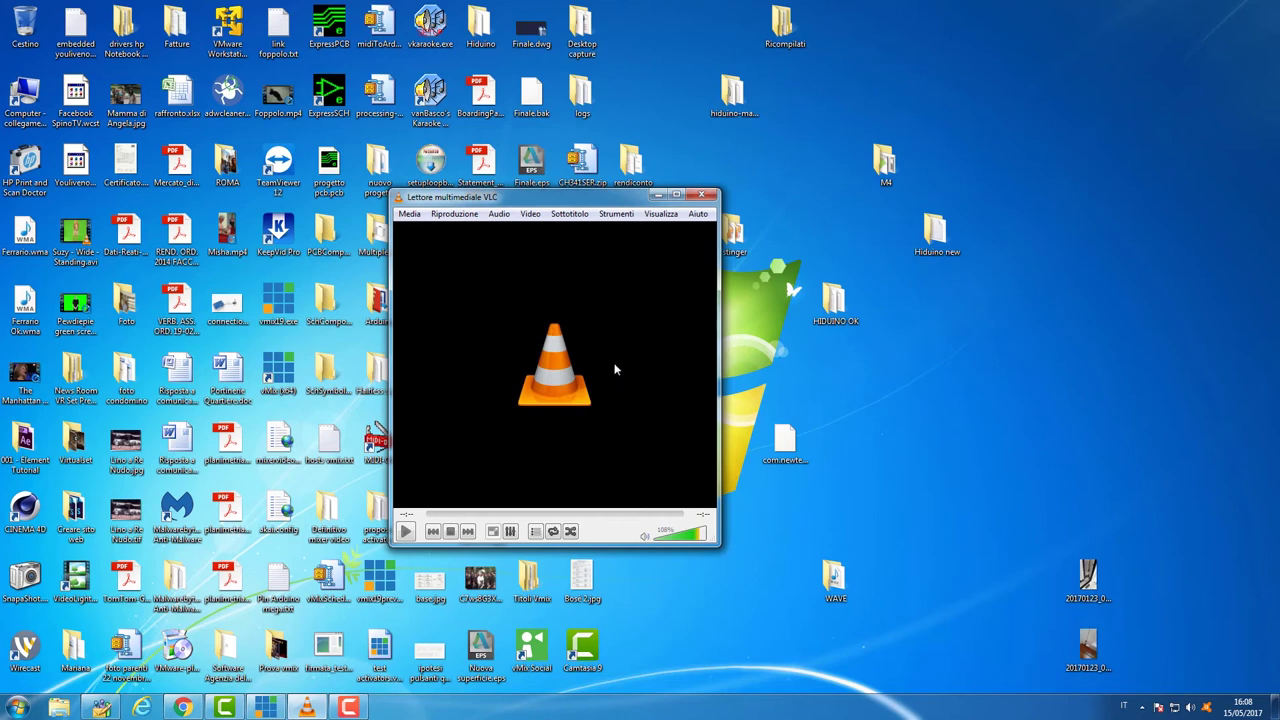
click(623, 216)
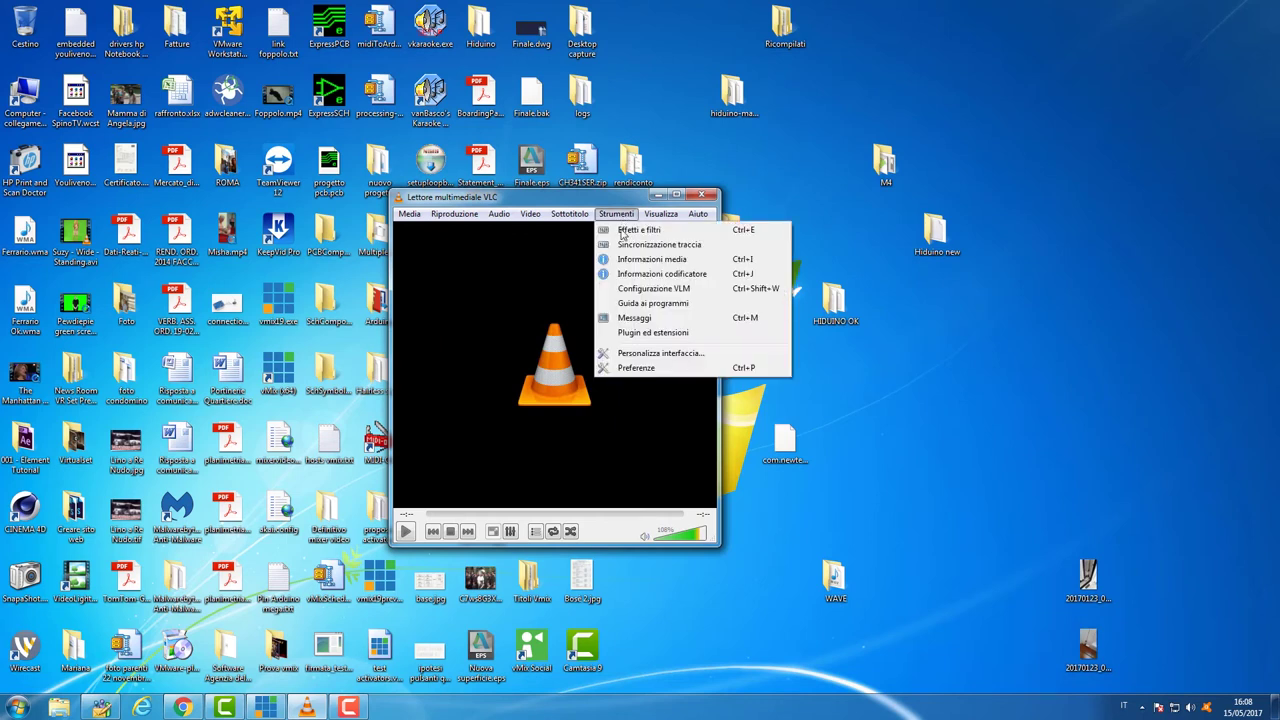
click(625, 369)
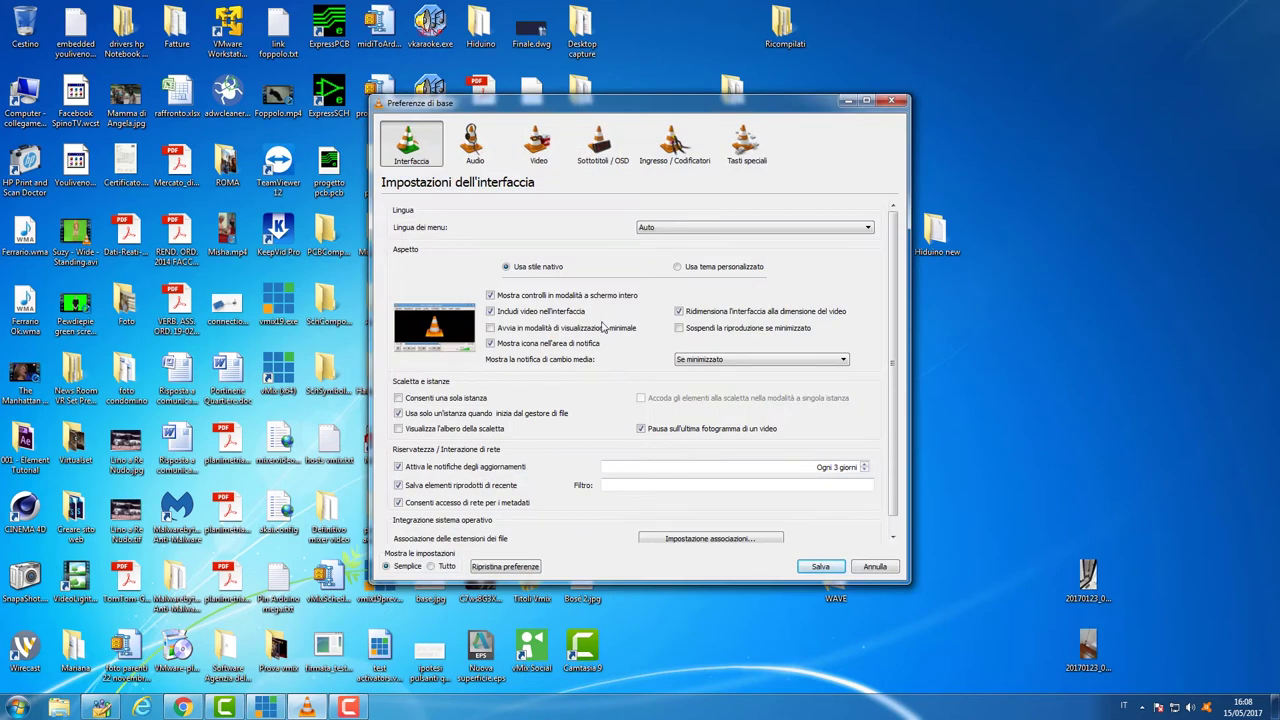
click(544, 163)
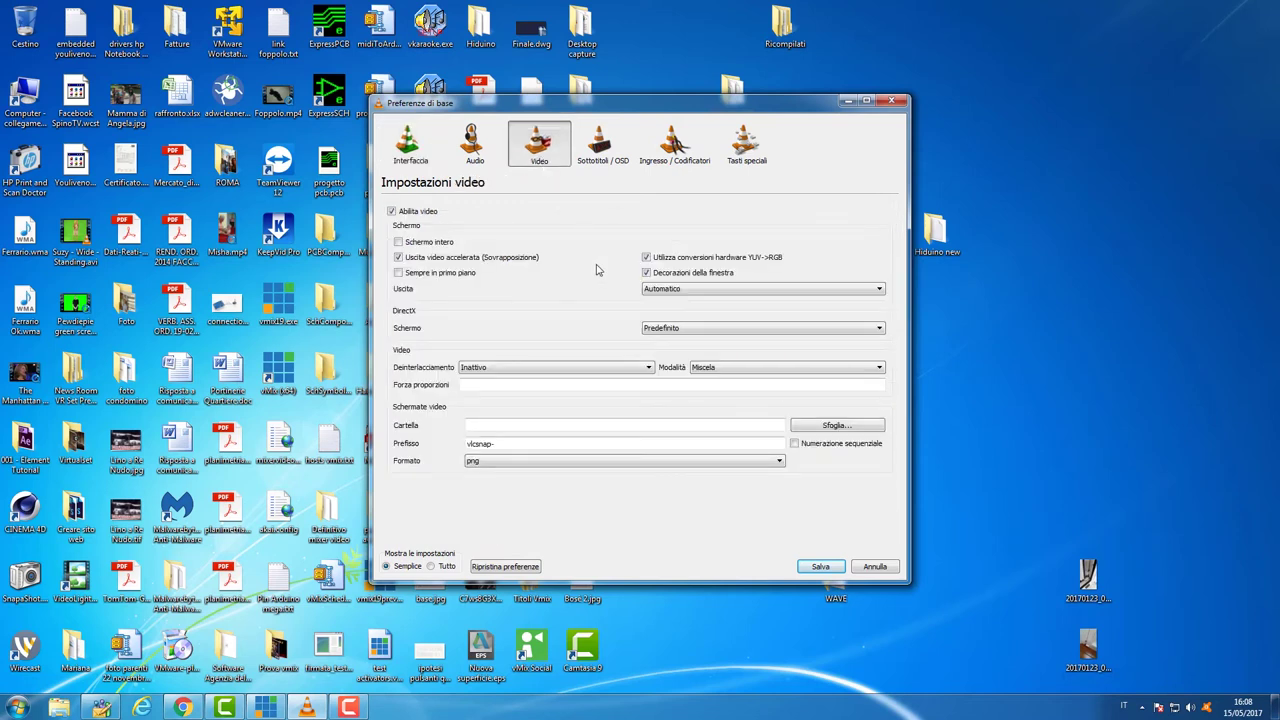
click(729, 290)
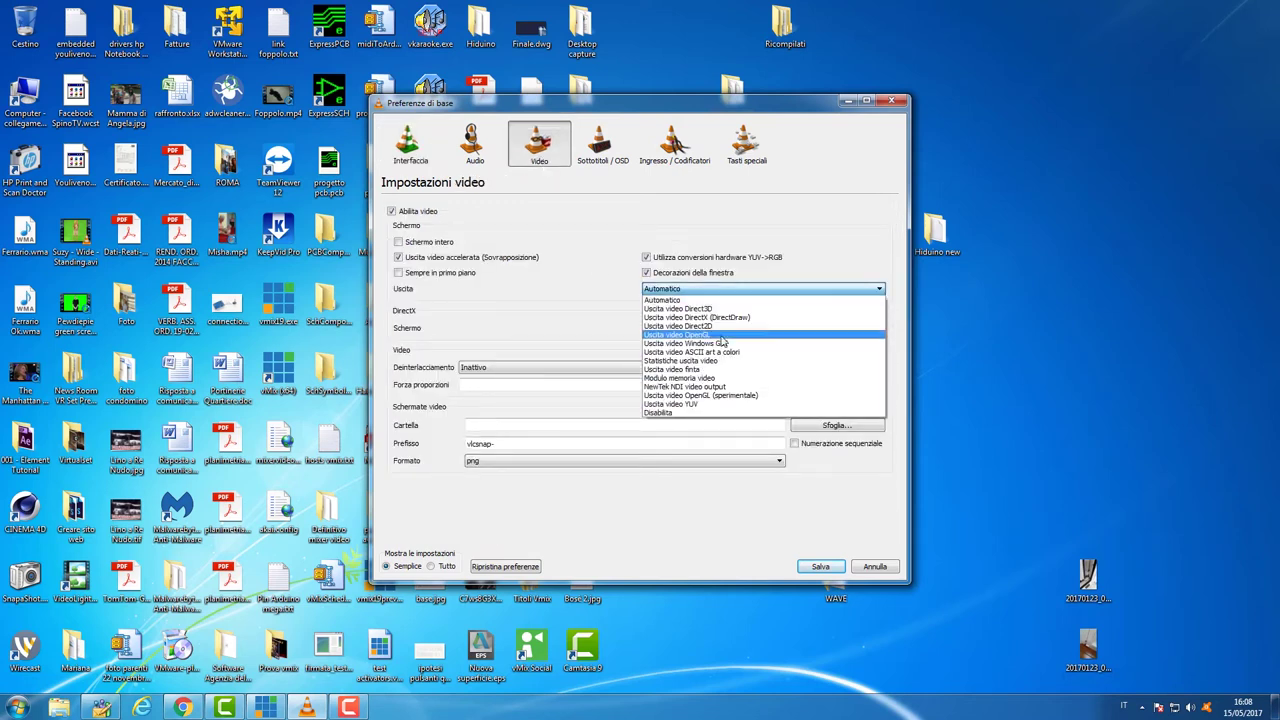
click(714, 387)
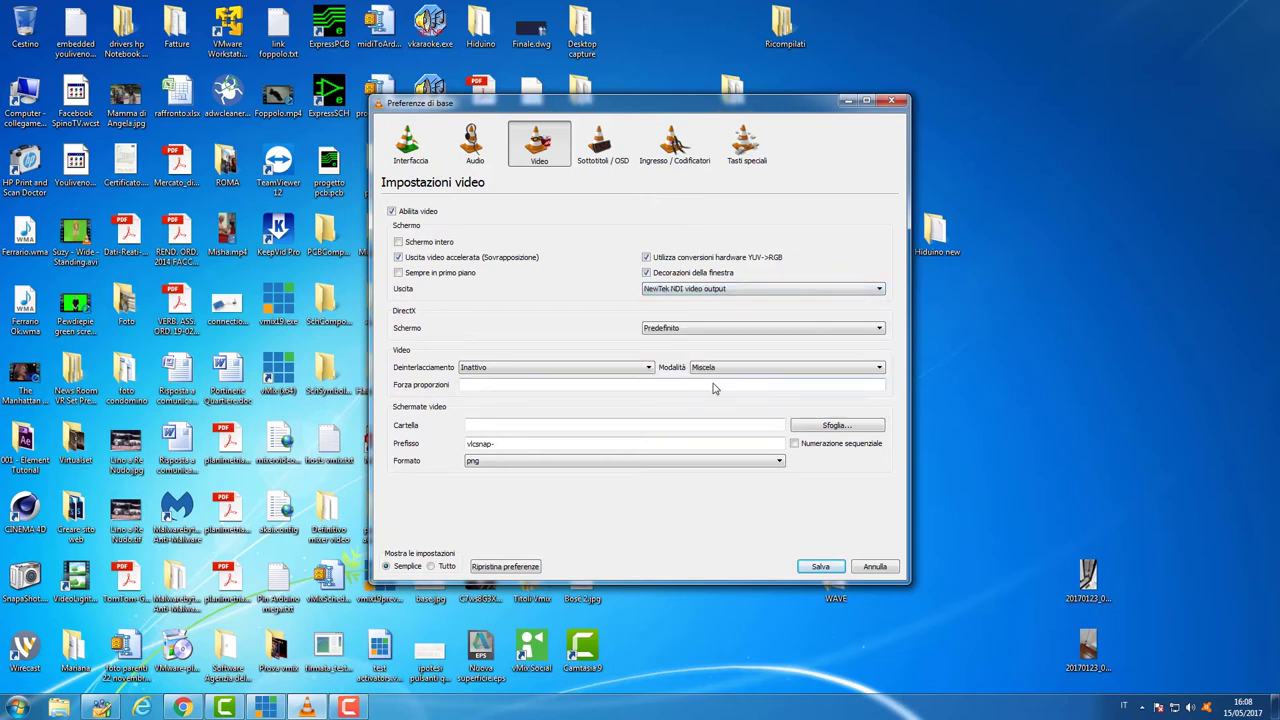
click(470, 152)
click(690, 278)
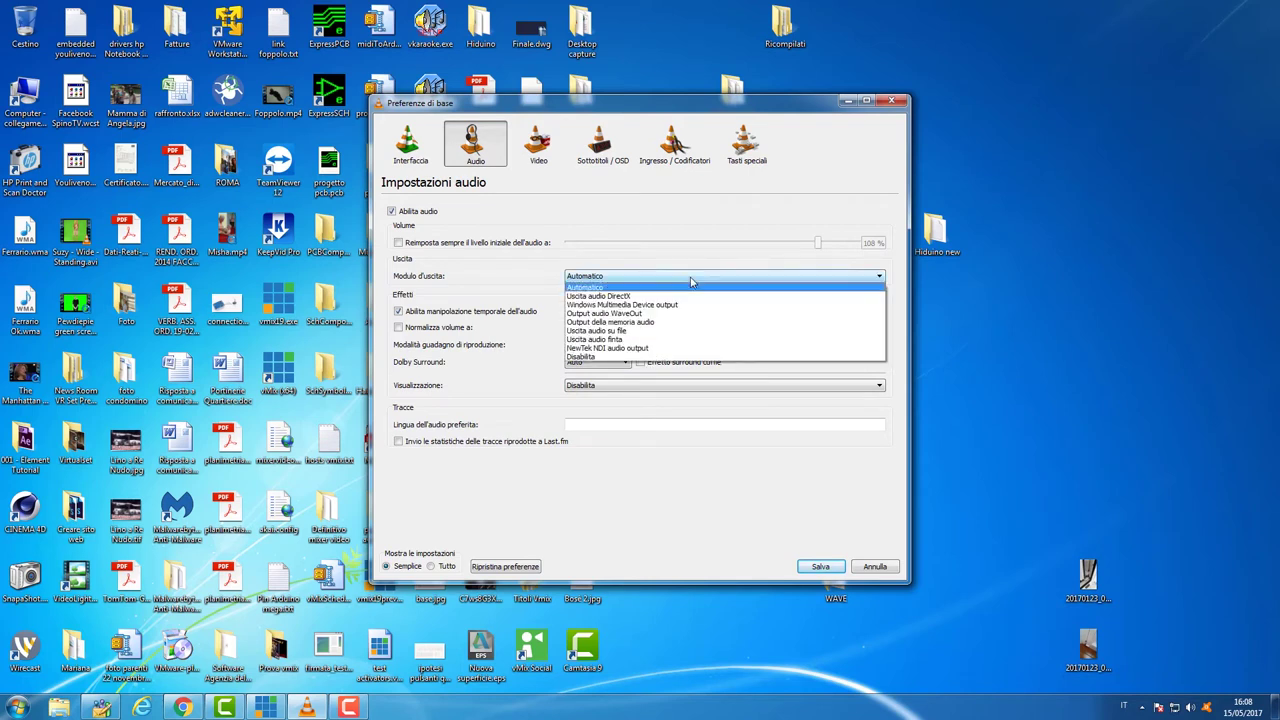
click(655, 348)
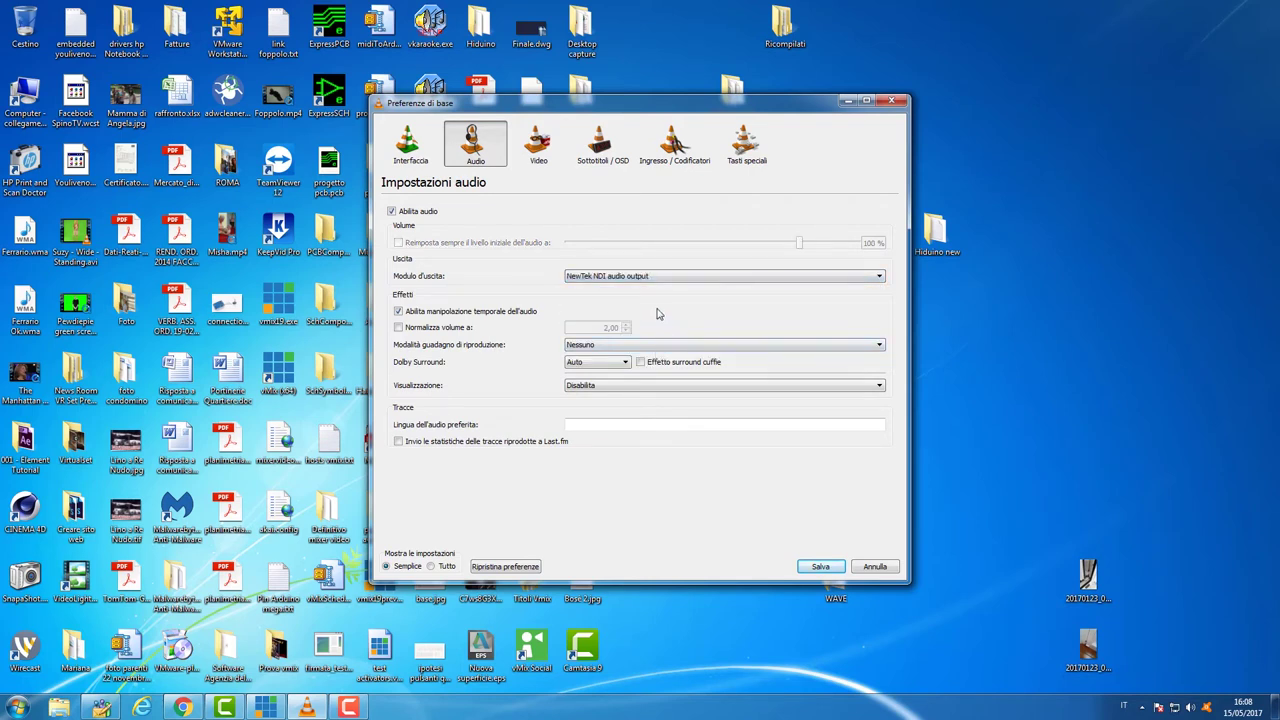
Step: Save the preferences and open all eight sample JPGs using the 'Tutti i file (*.*)' filter
click(820, 567)
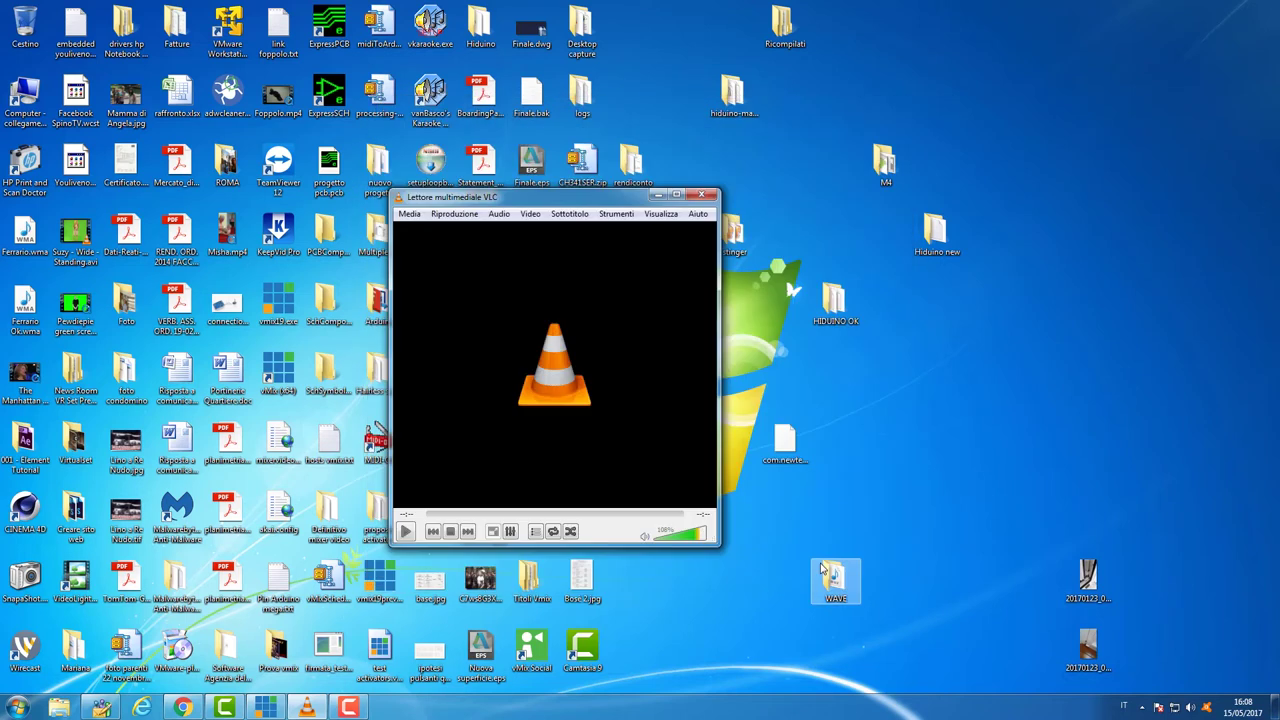
click(410, 215)
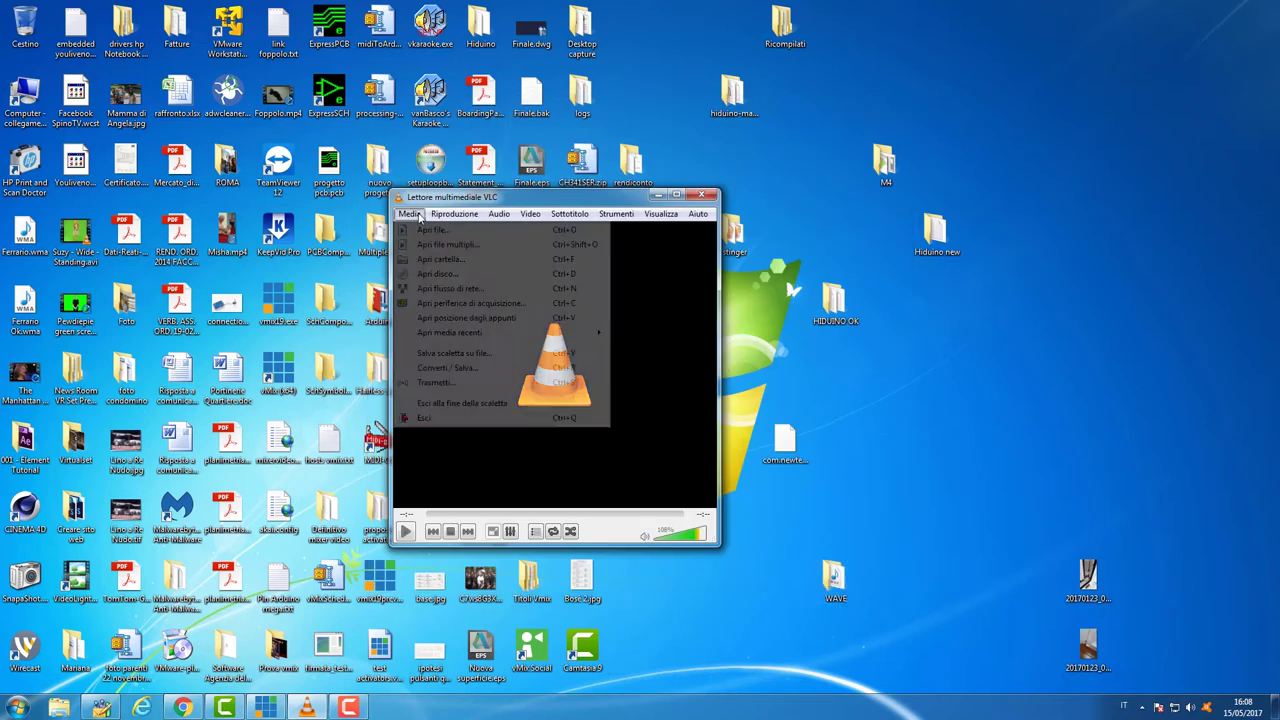
click(432, 230)
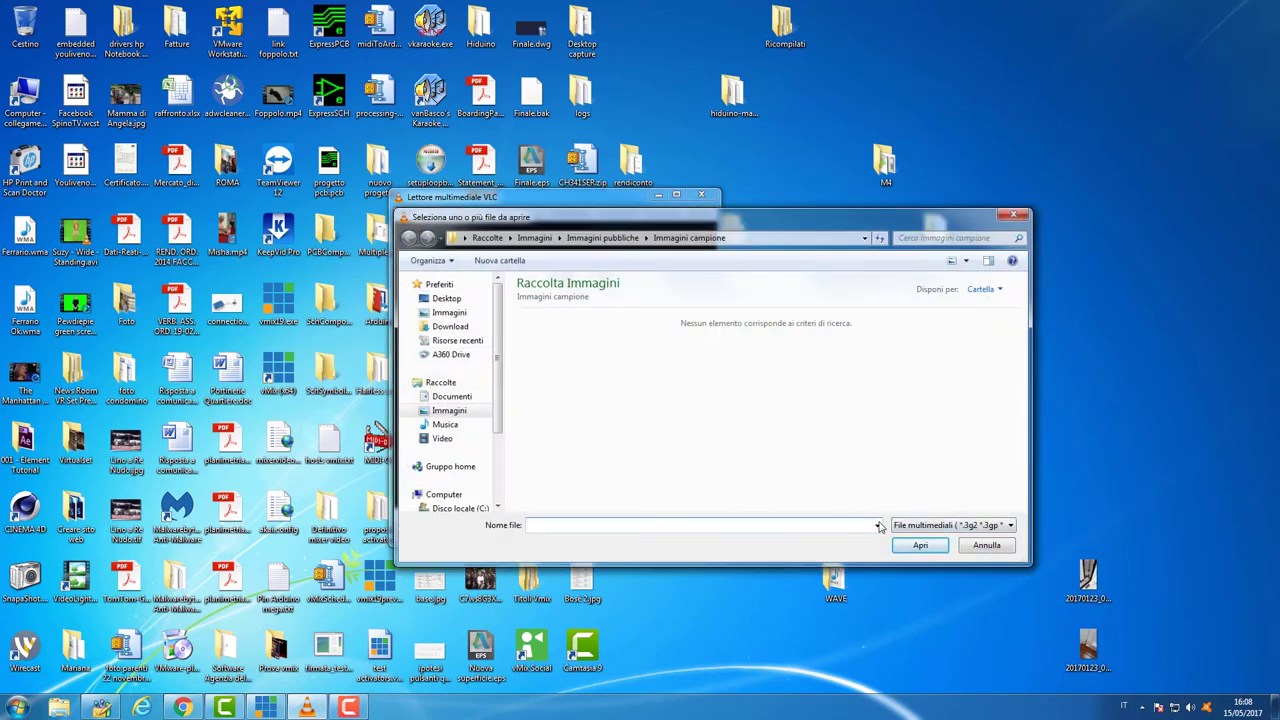
click(920, 526)
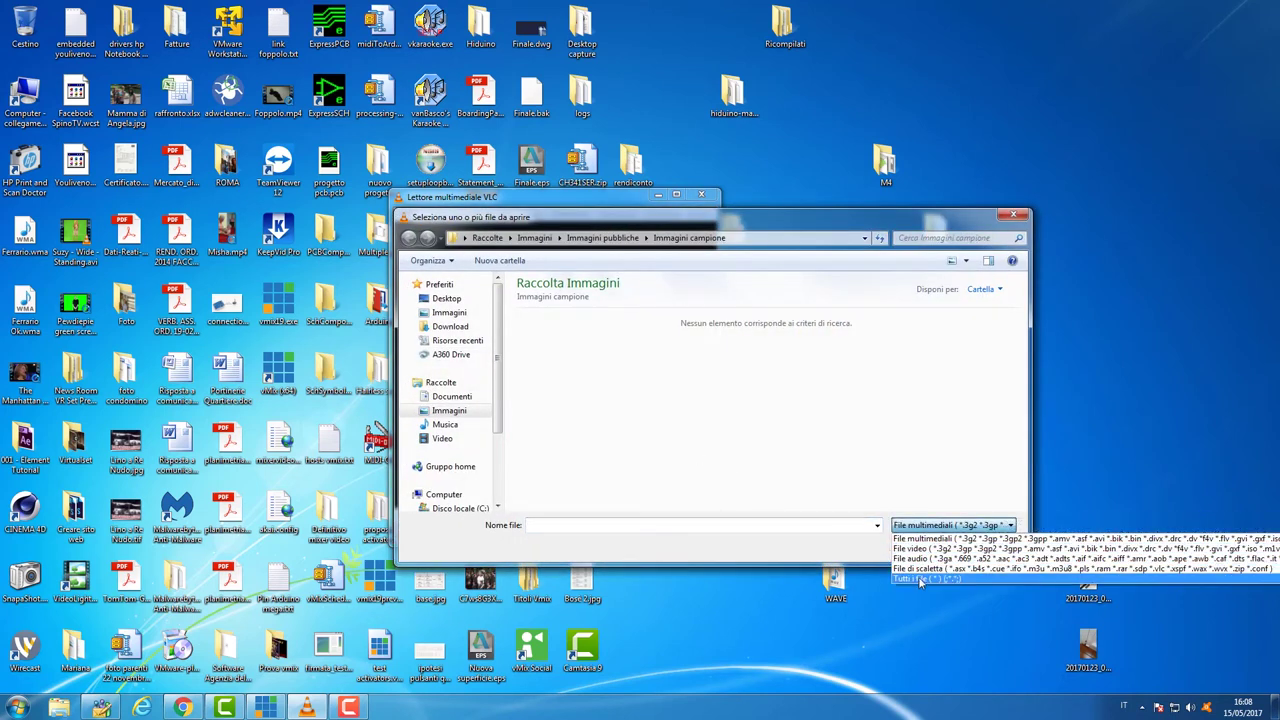
click(918, 576)
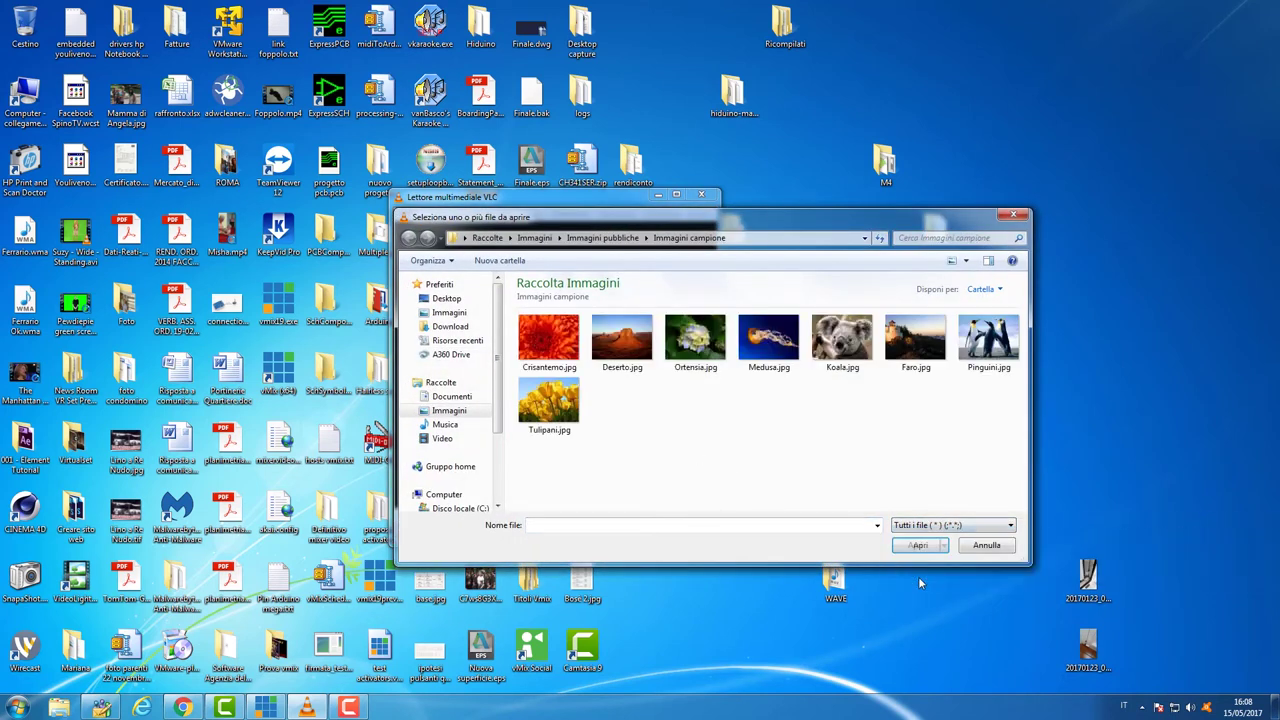
click(540, 348)
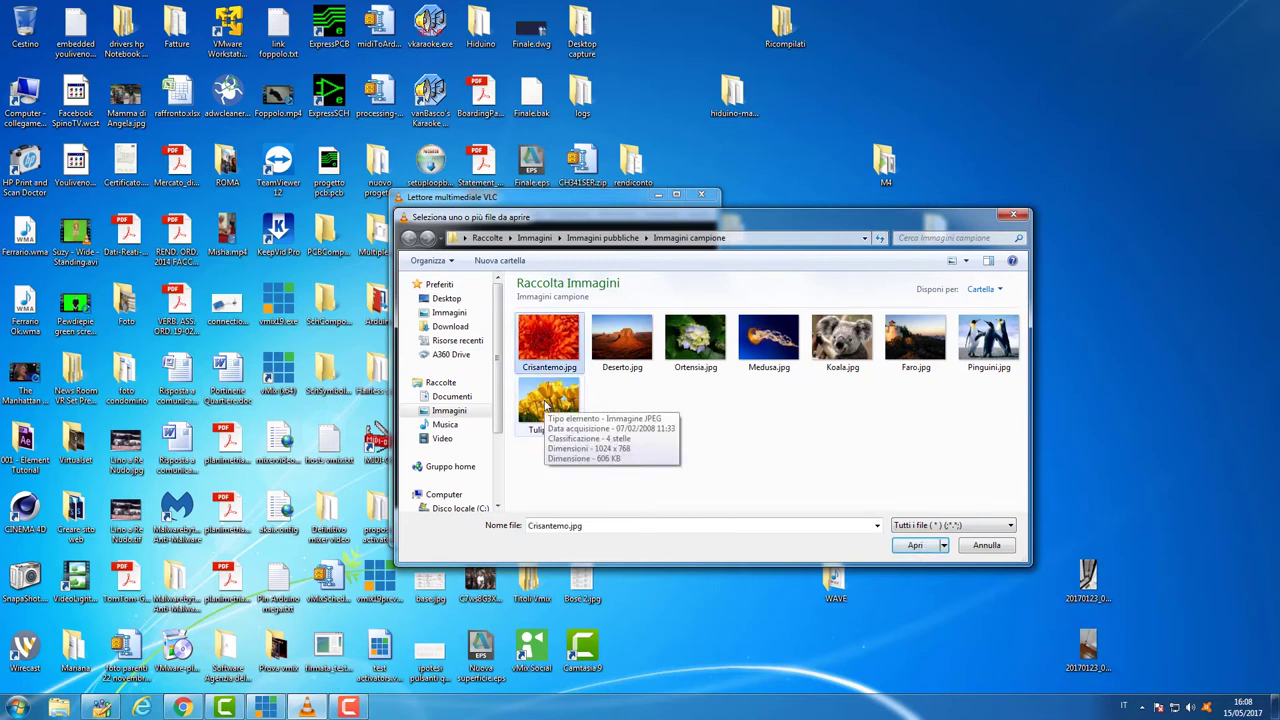
shift+click(547, 405)
click(912, 545)
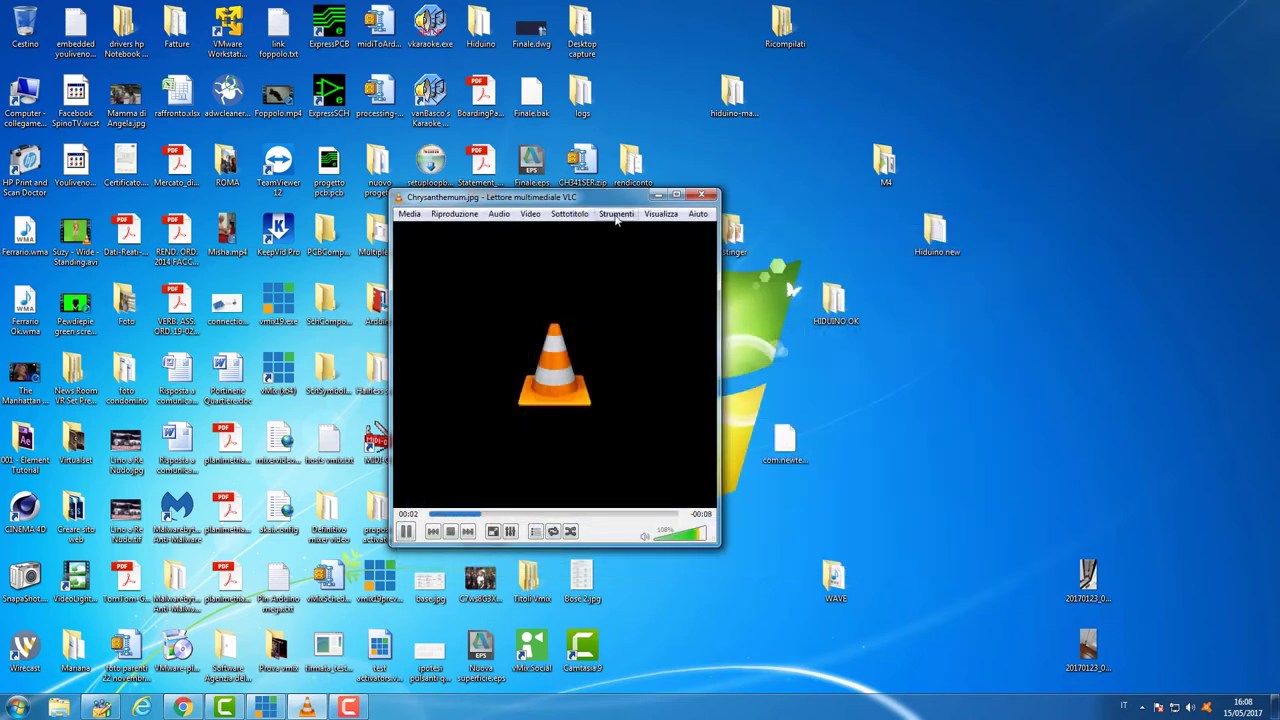
Step: Show the image playlist docked in VLC and move the player to the right
click(662, 214)
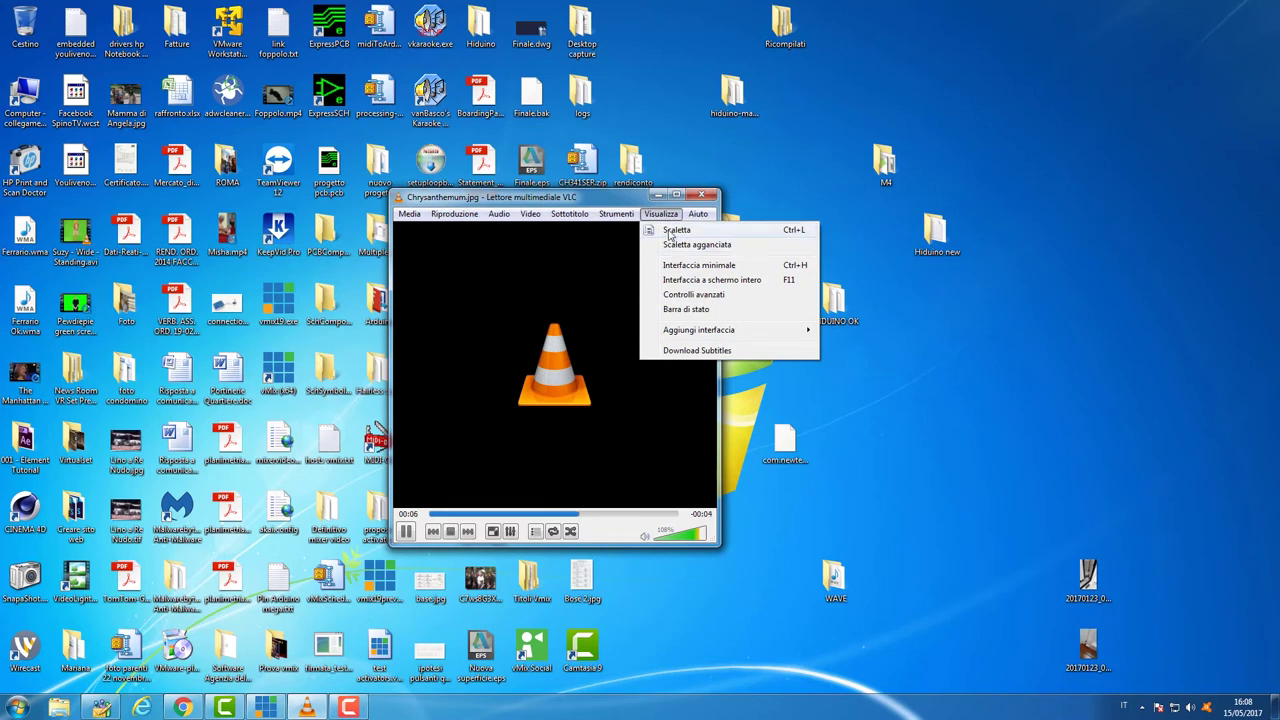
click(672, 230)
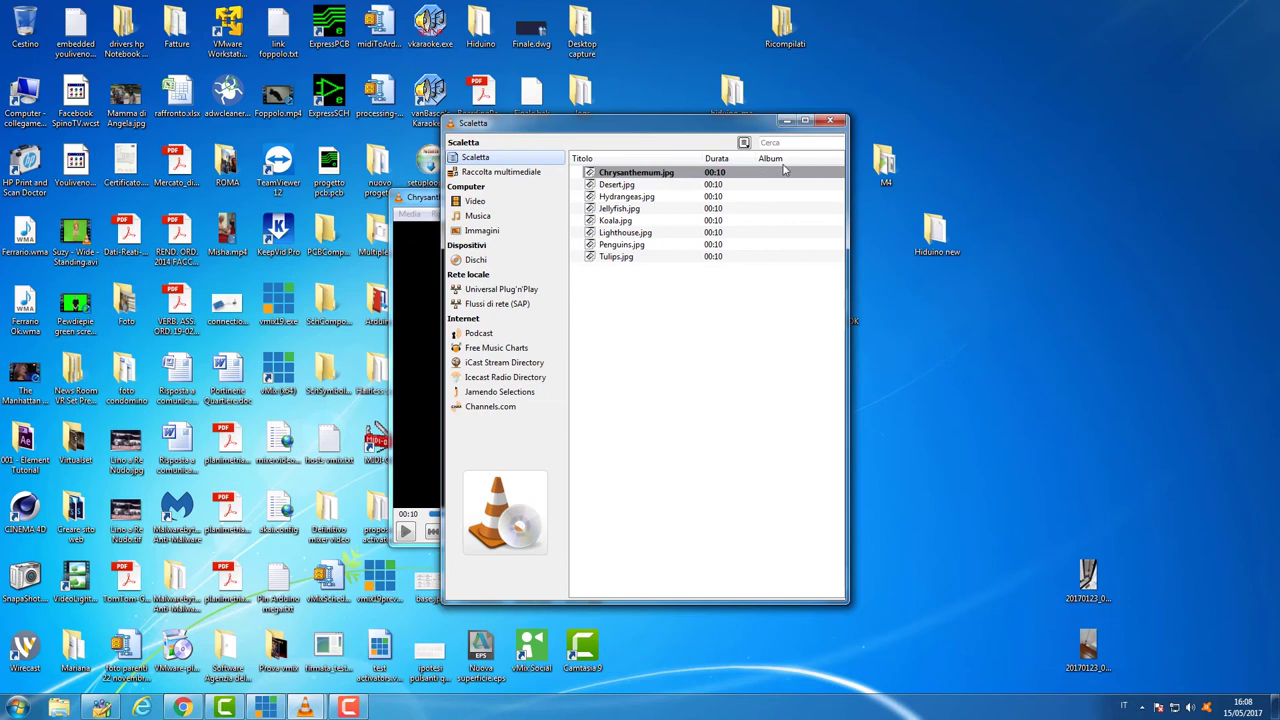
click(836, 122)
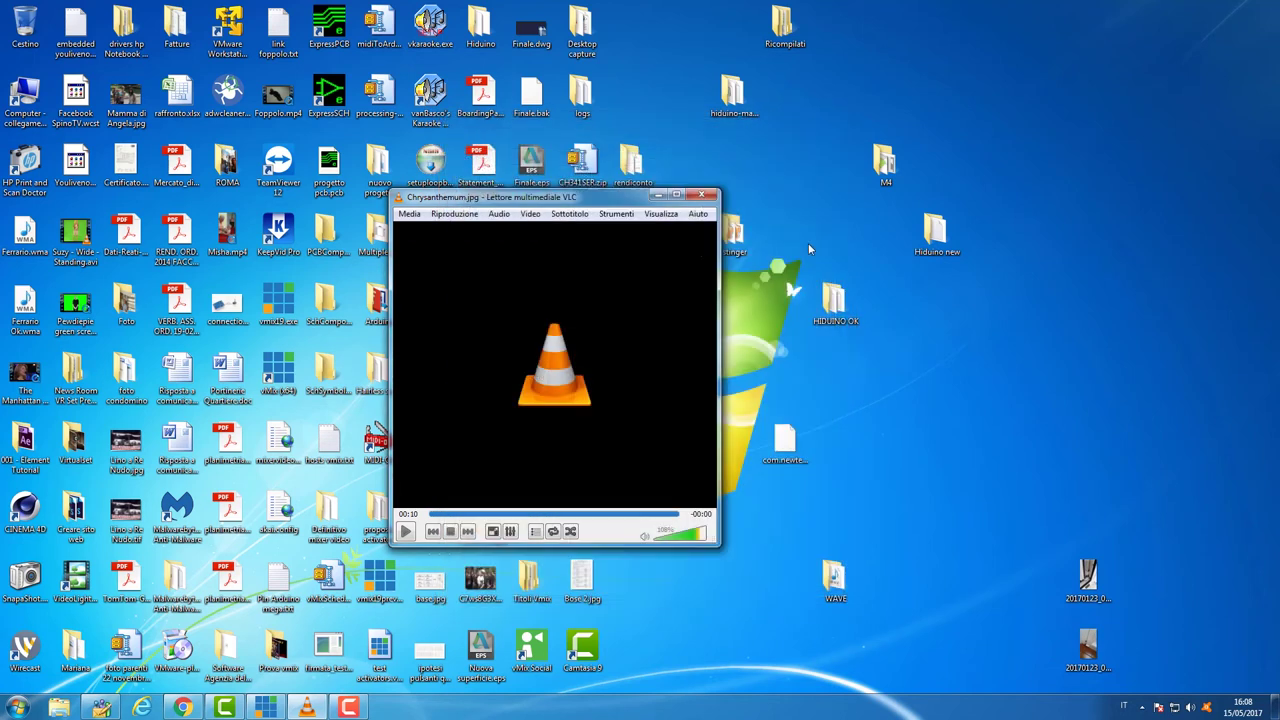
click(667, 216)
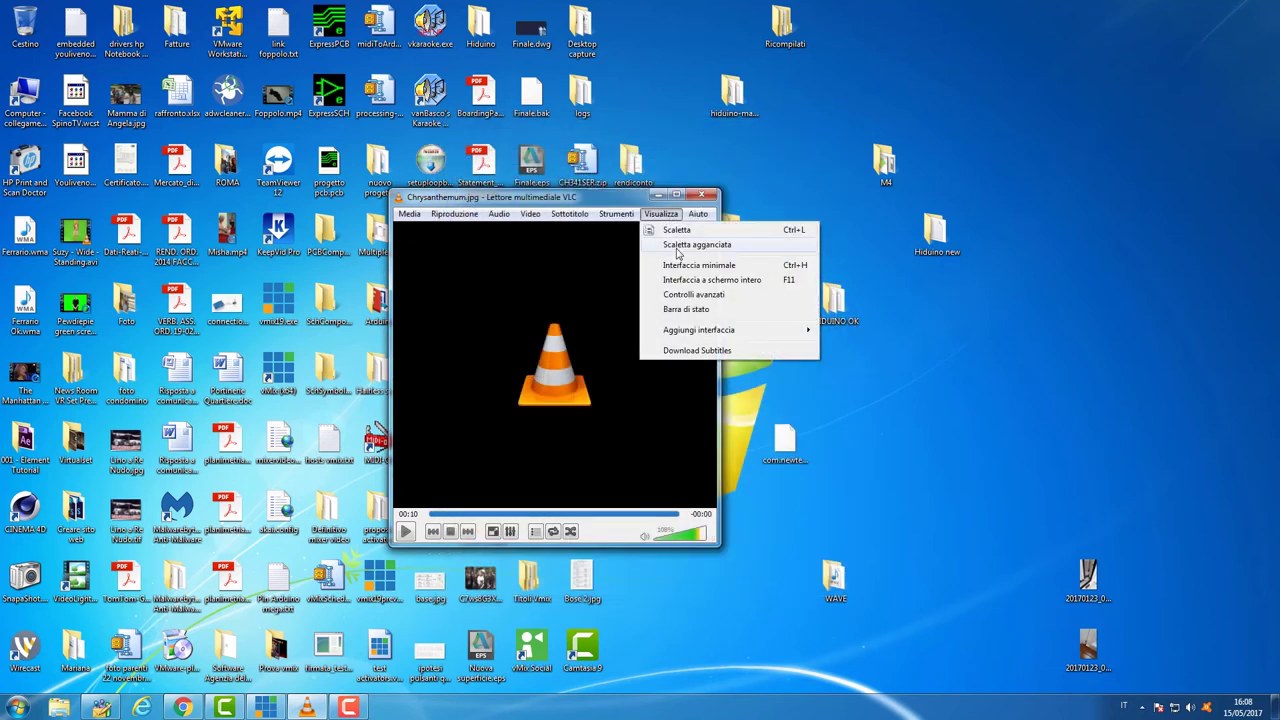
click(676, 253)
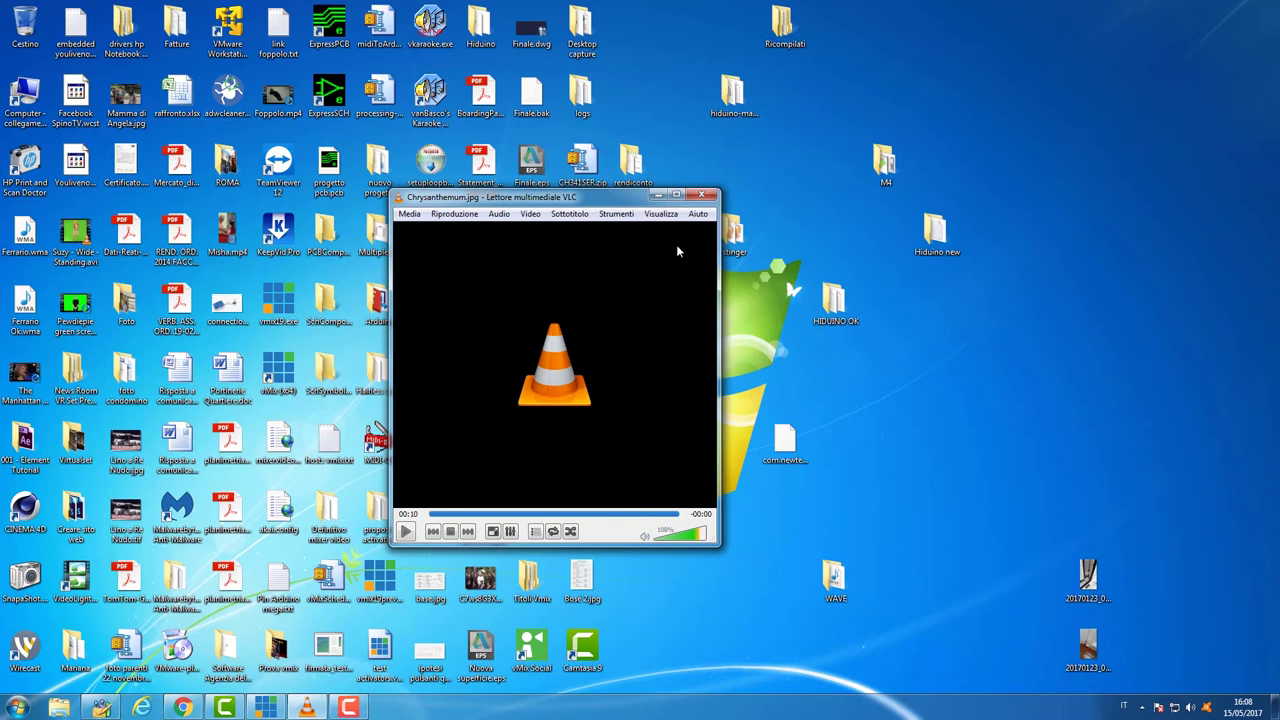
click(667, 216)
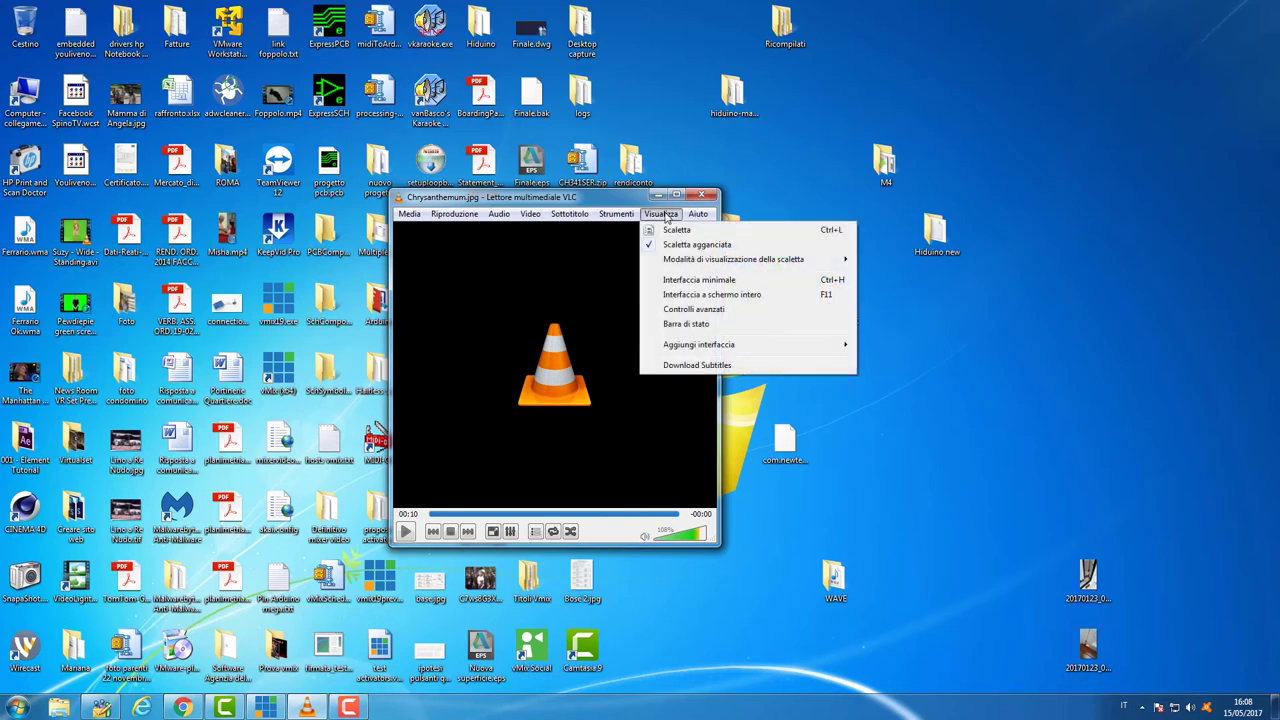
click(665, 231)
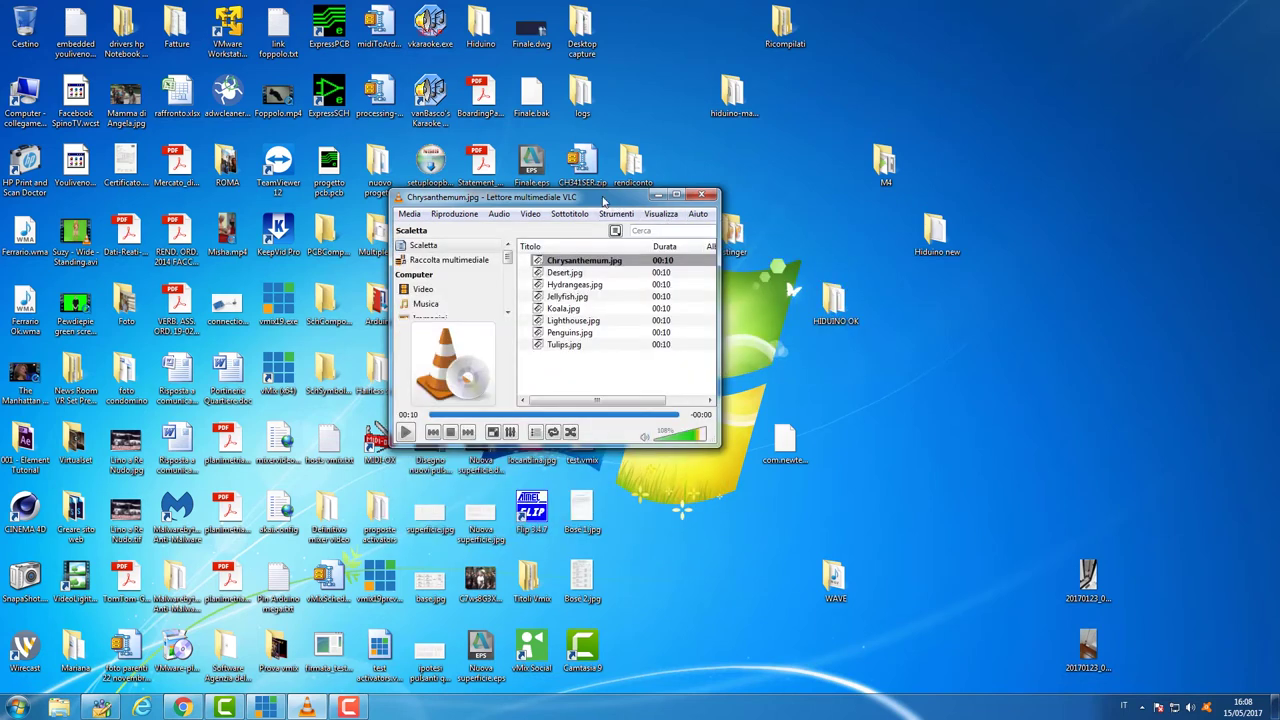
drag(604, 201, 962, 286)
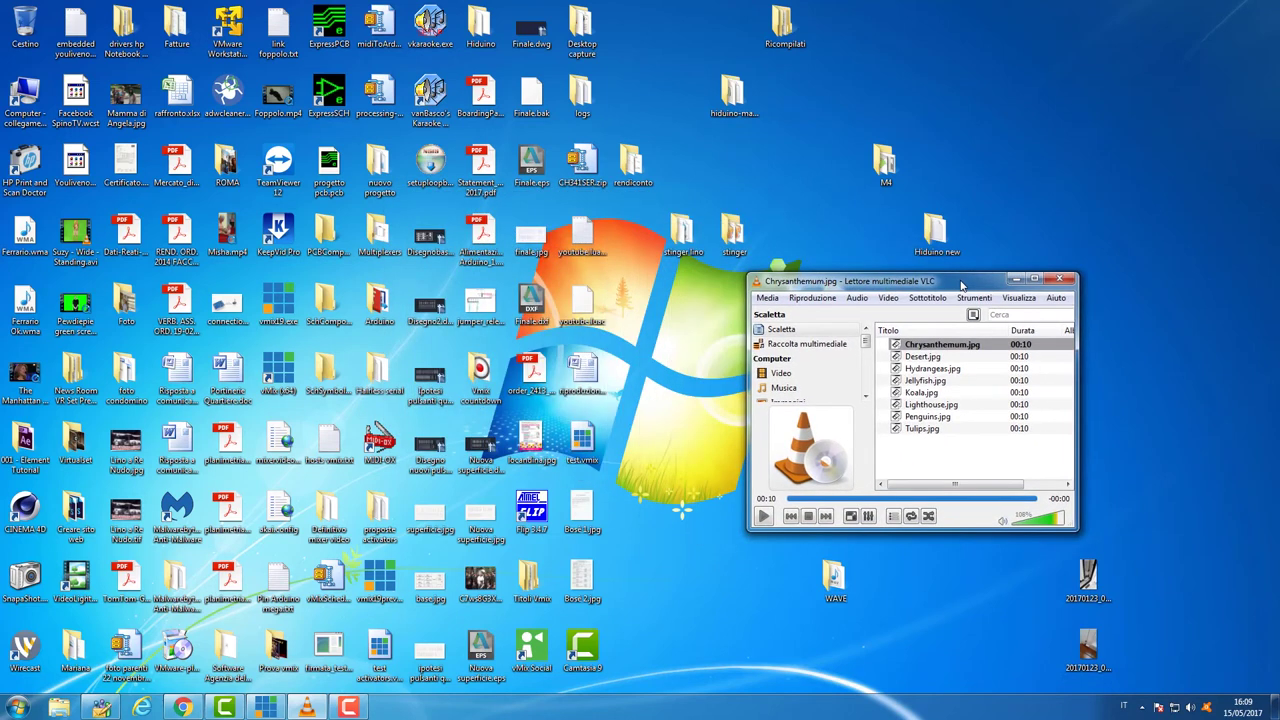
Step: Step through Desert to Tulips, wrap back to Chrysanthemum.jpg, then switch to vMix
click(827, 517)
click(827, 517)
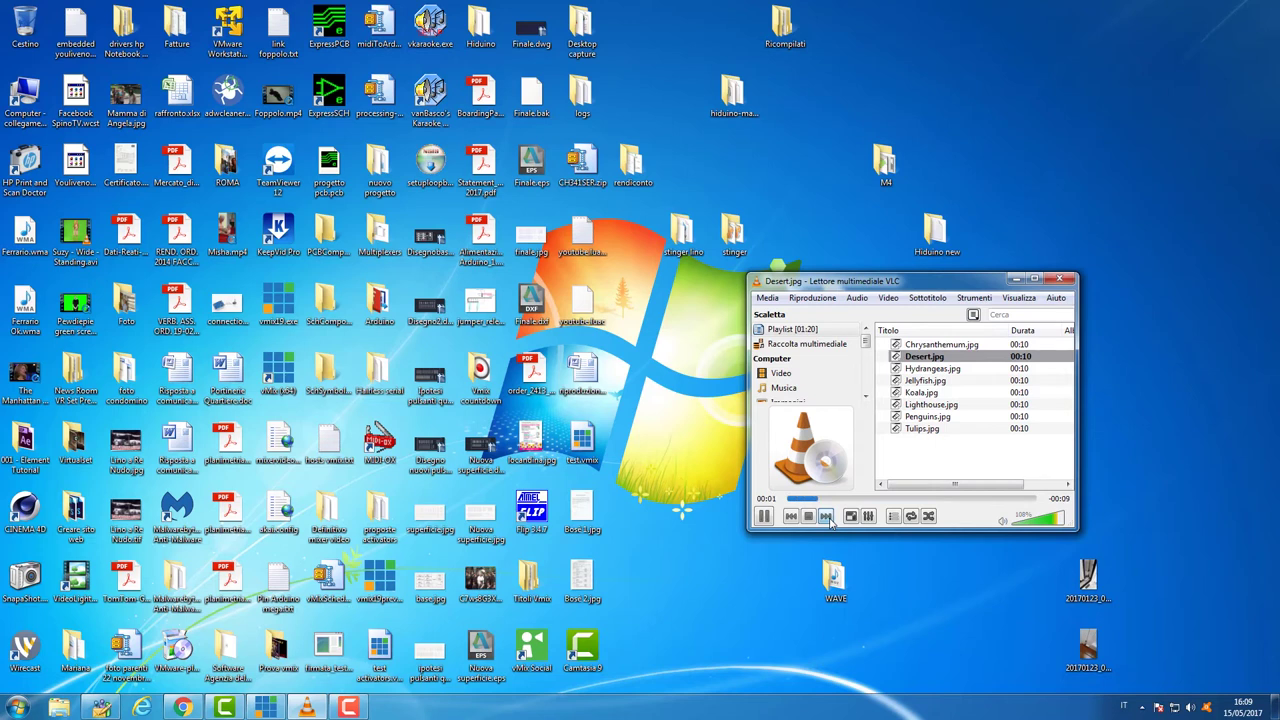
click(826, 517)
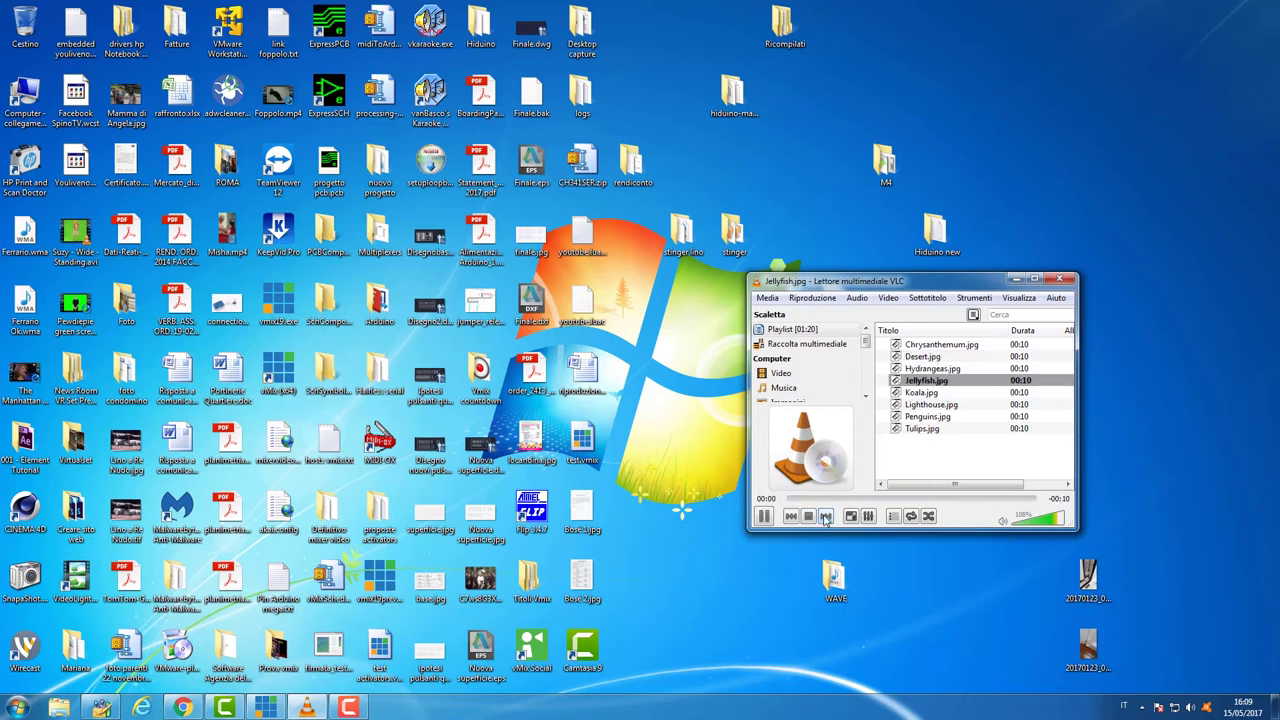
click(826, 517)
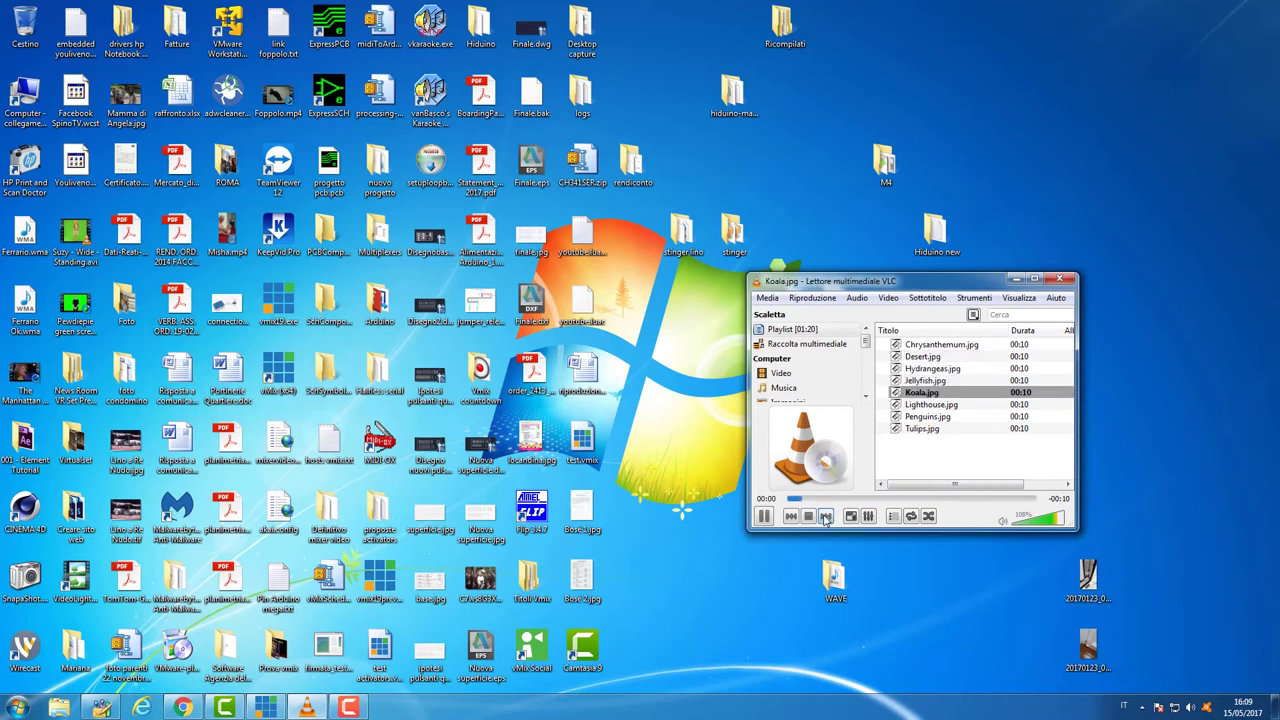
click(826, 517)
click(826, 517)
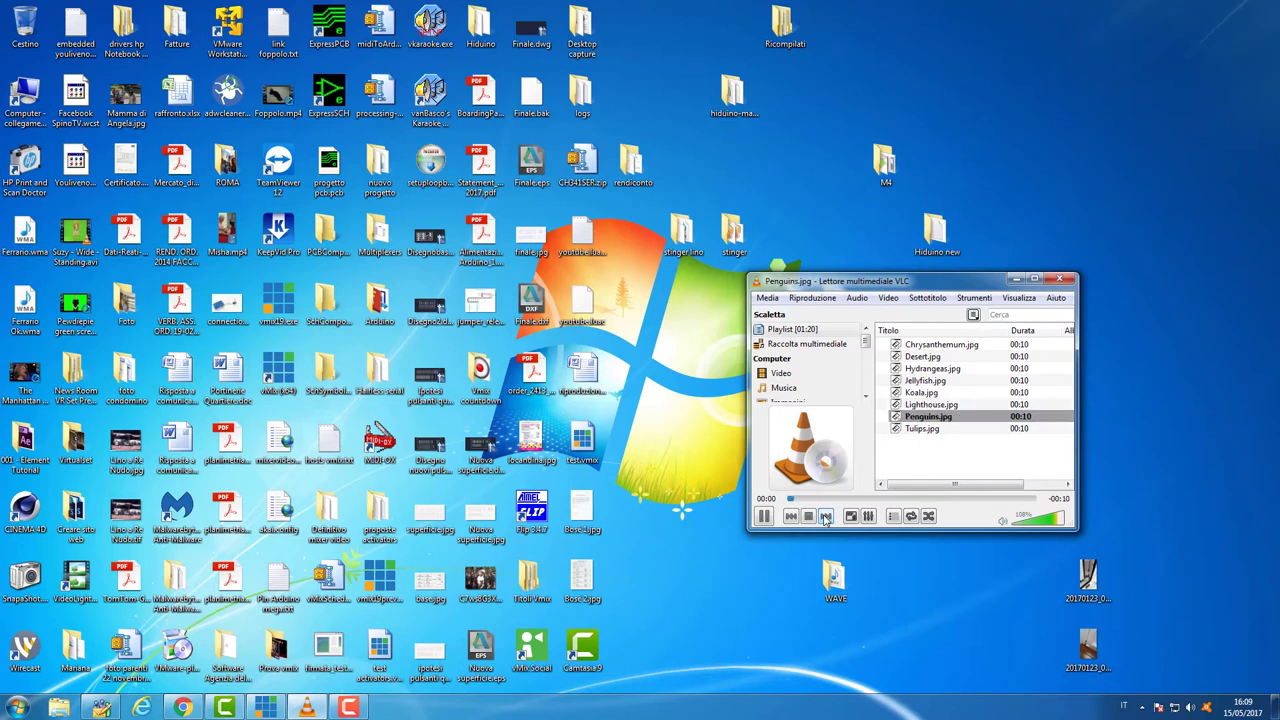
click(826, 517)
click(826, 517)
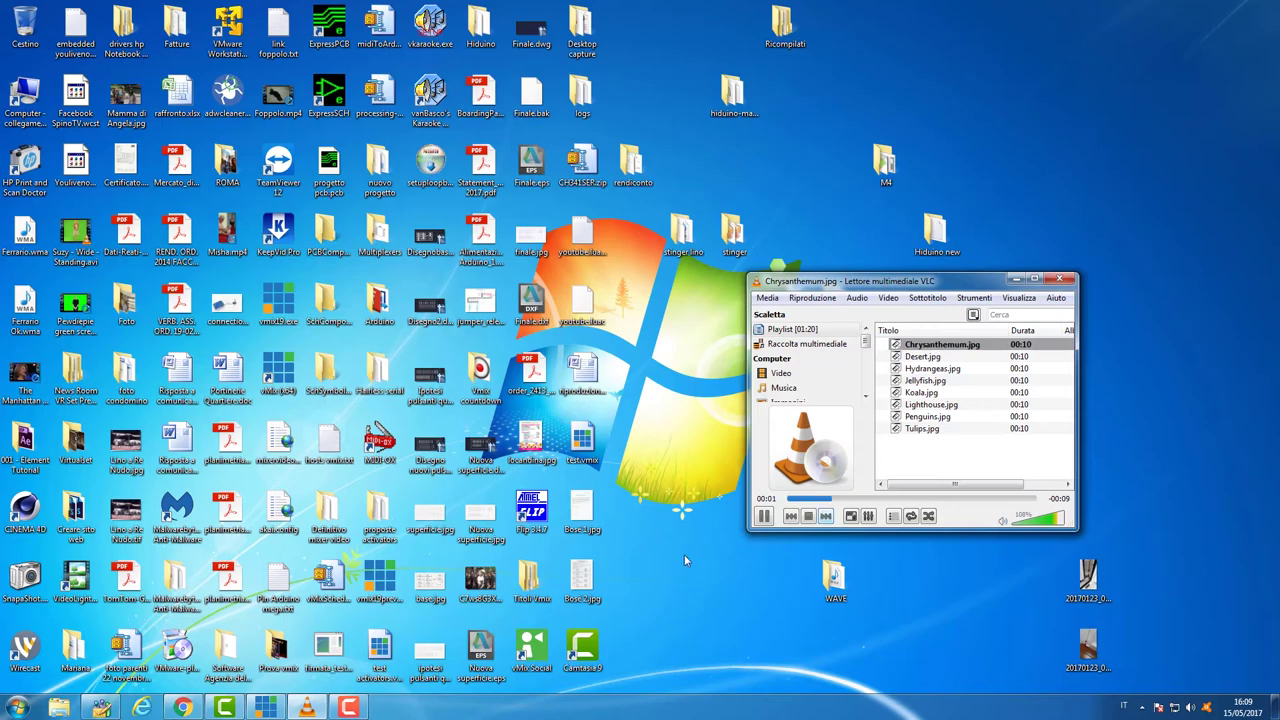
click(259, 710)
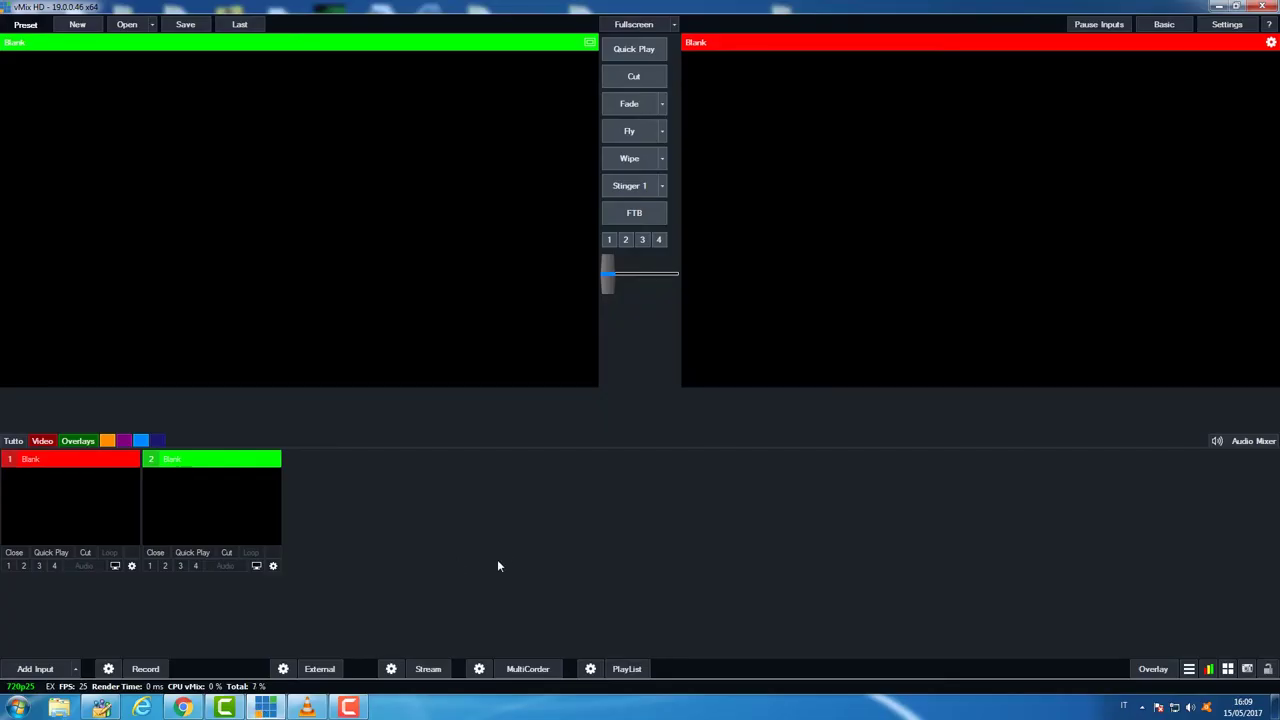
Step: Add the CircularStudio virtual set as vMix input 1
click(35, 669)
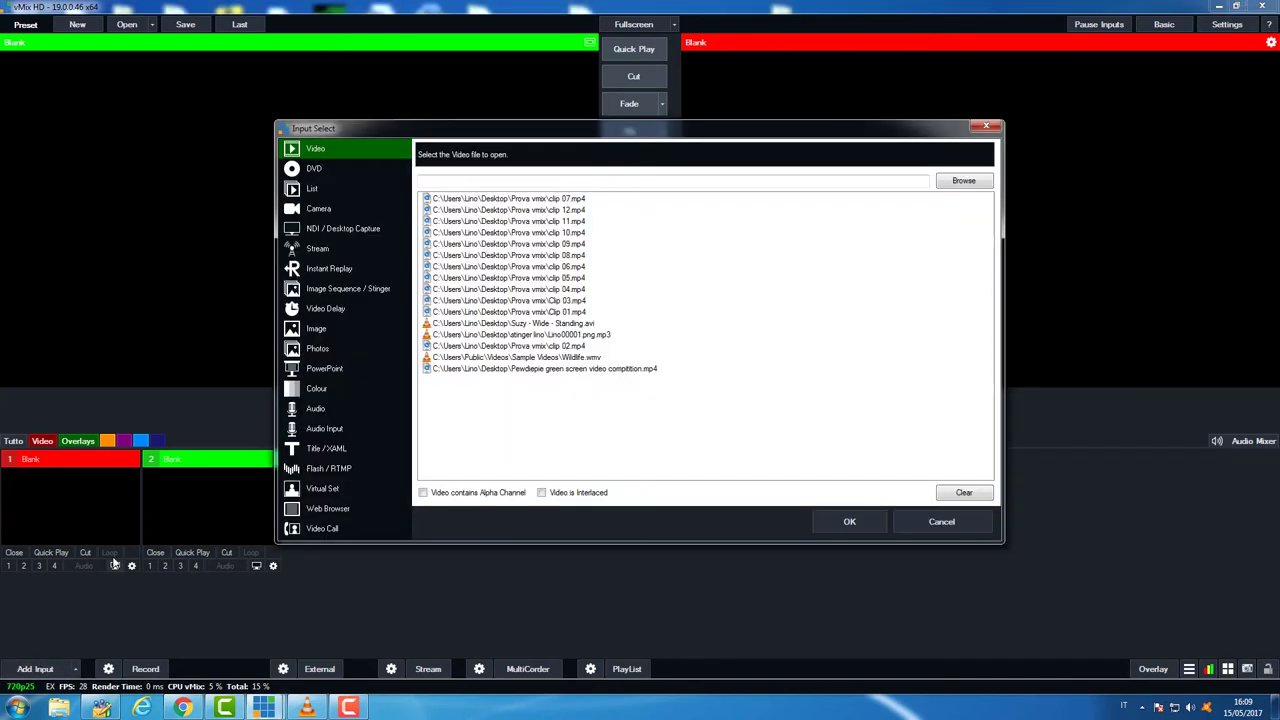
click(309, 490)
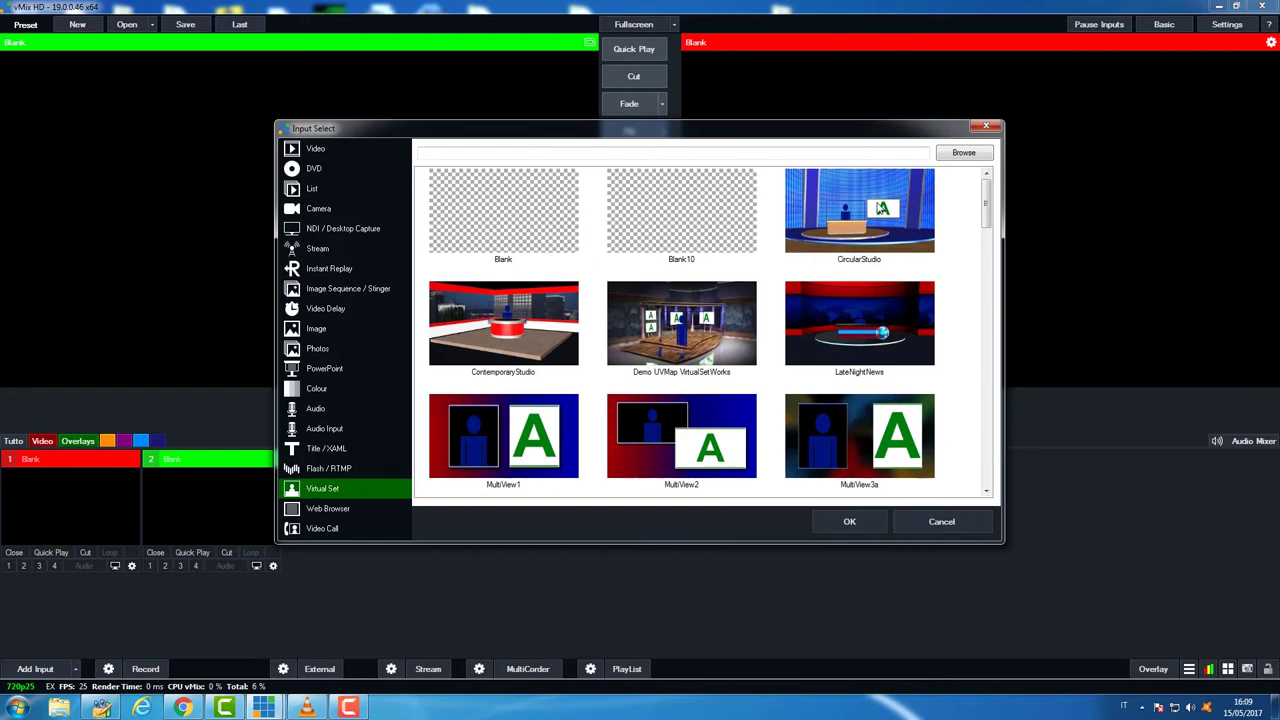
click(852, 524)
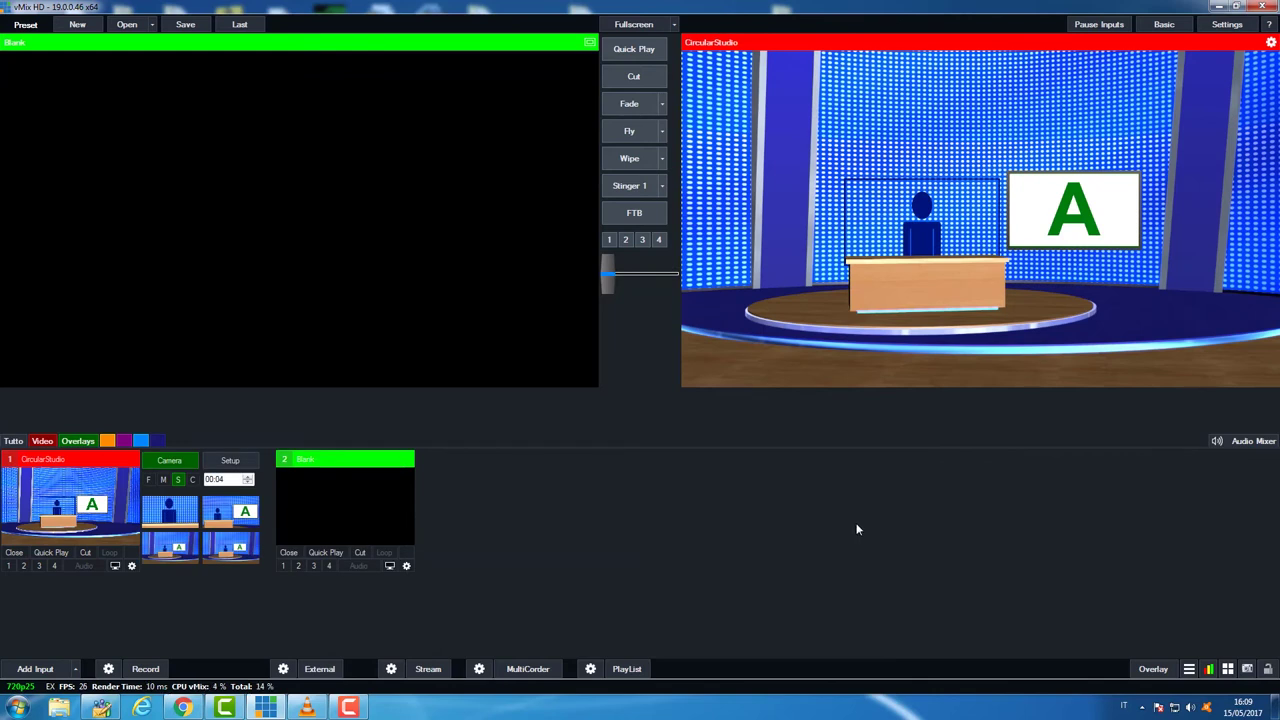
Step: Add the VLC [1] NDI source as input 2, showing Chrysanthemum in preview
click(50, 668)
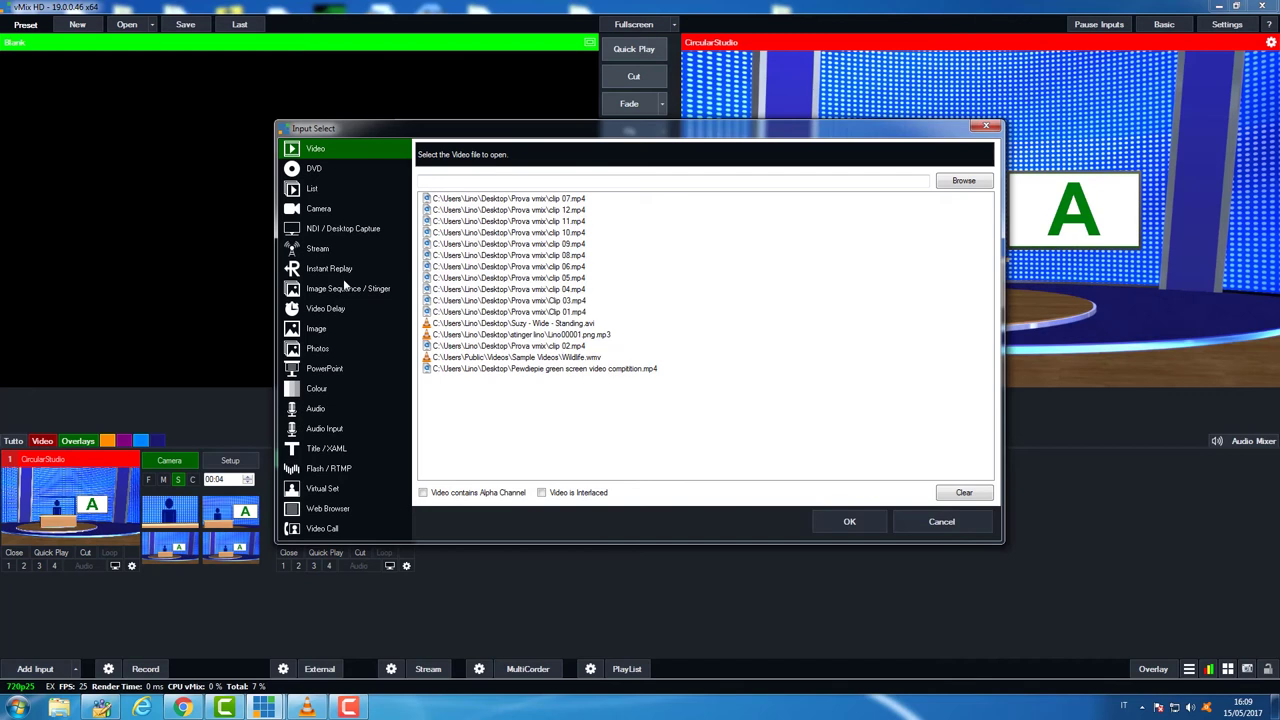
click(322, 230)
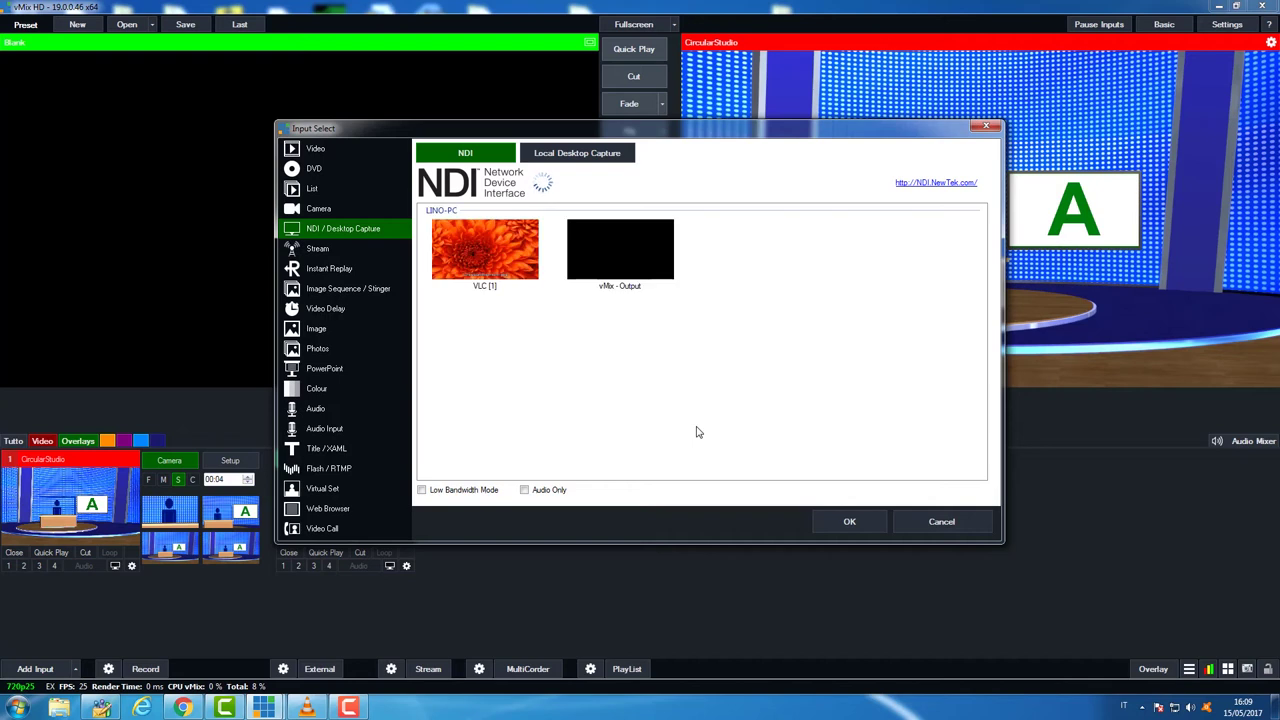
click(504, 254)
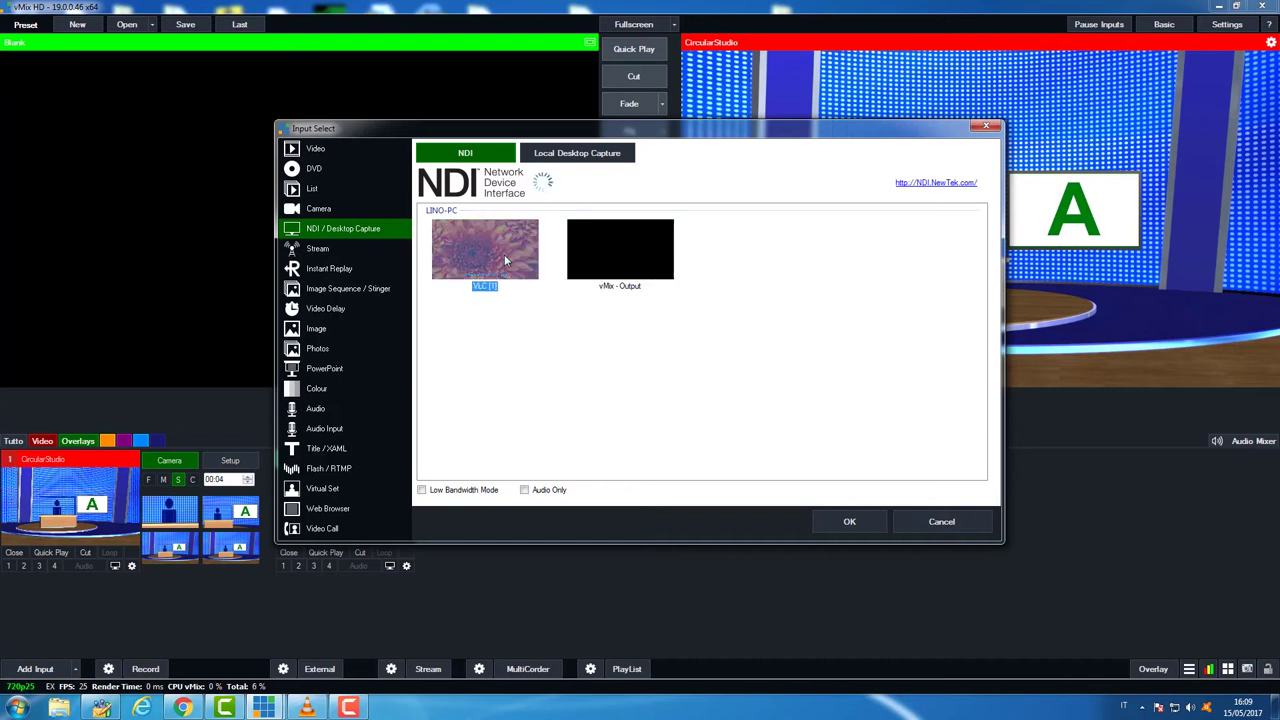
click(850, 521)
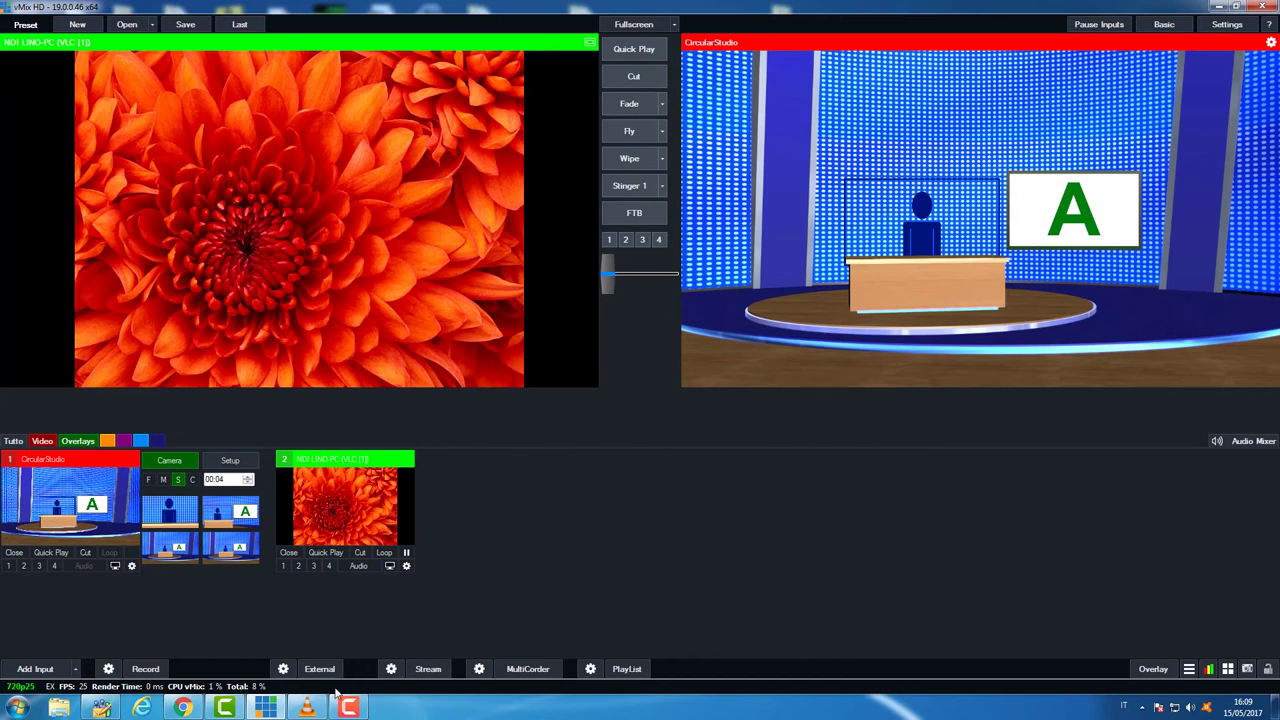
Step: Bring VLC forward and step from Hydrangeas through Tulips back to Chrysanthemum.jpg
click(307, 707)
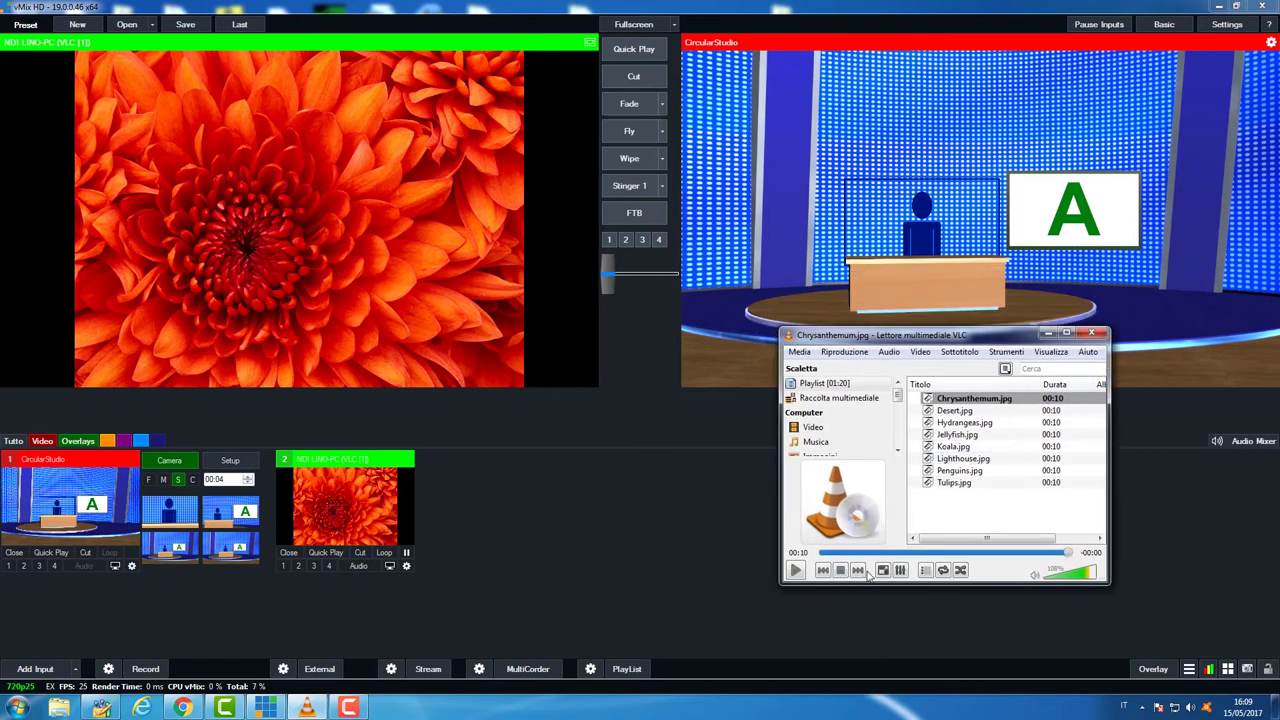
click(860, 571)
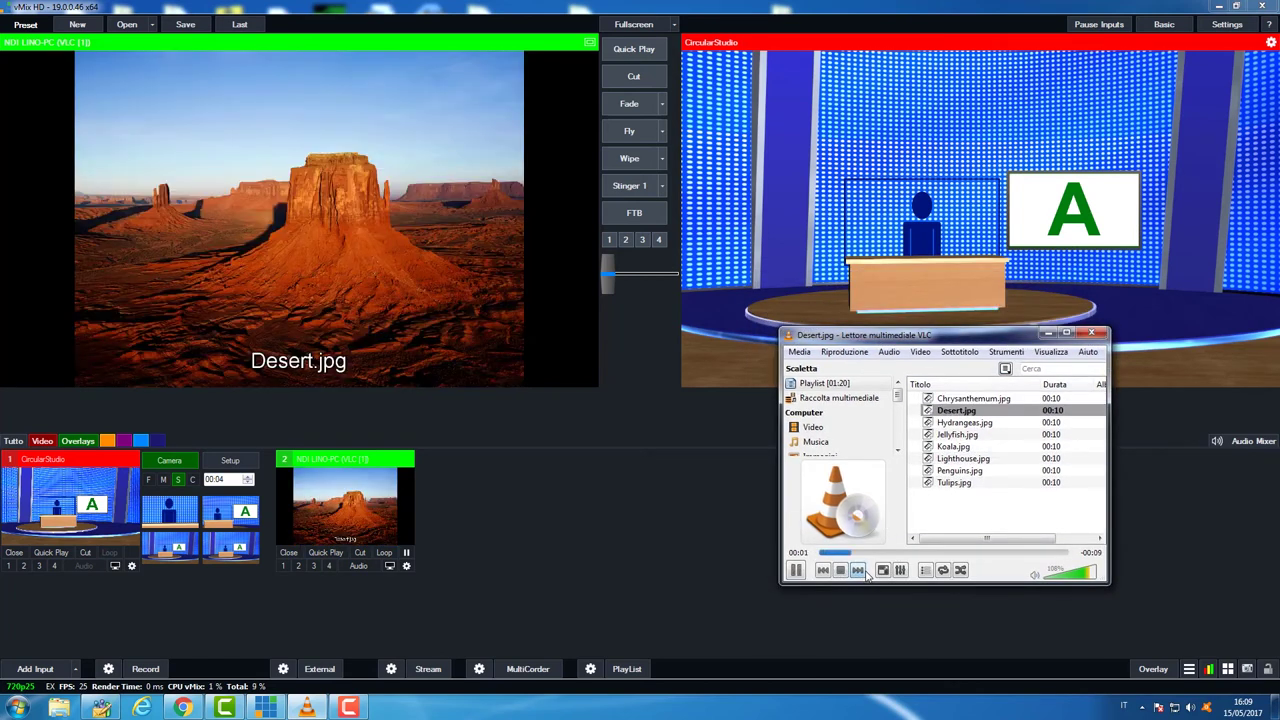
click(860, 571)
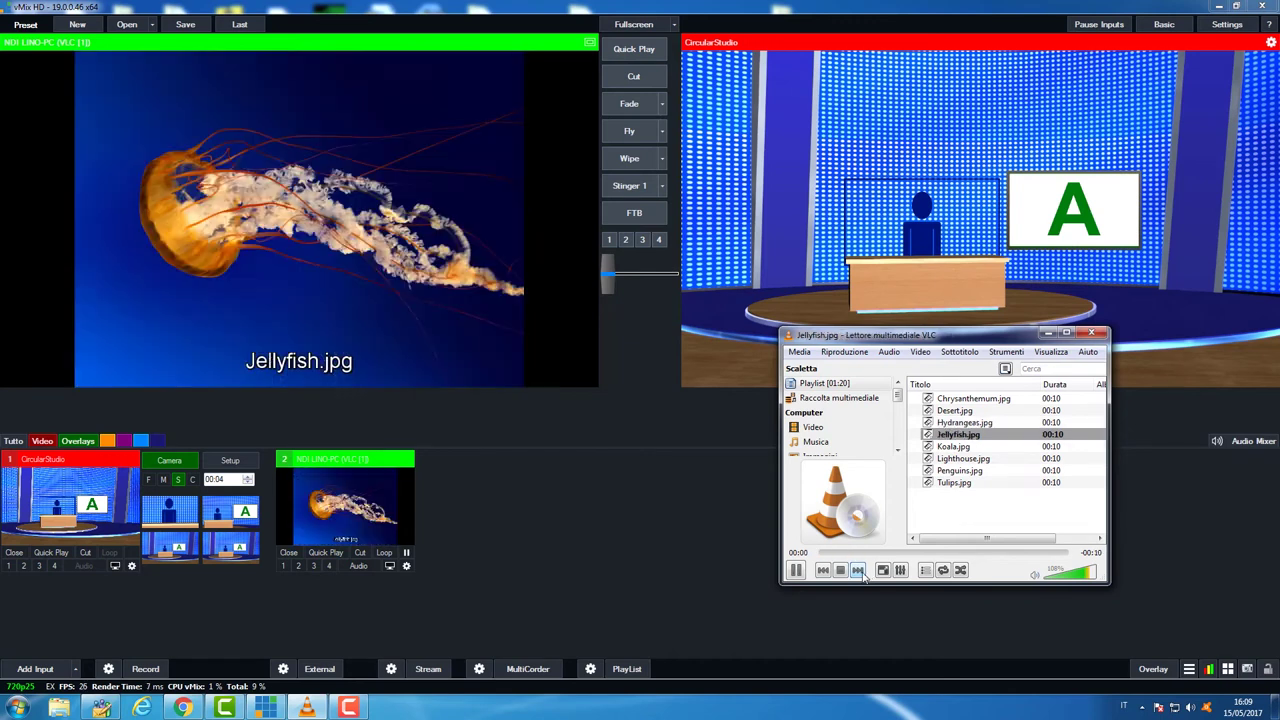
click(858, 571)
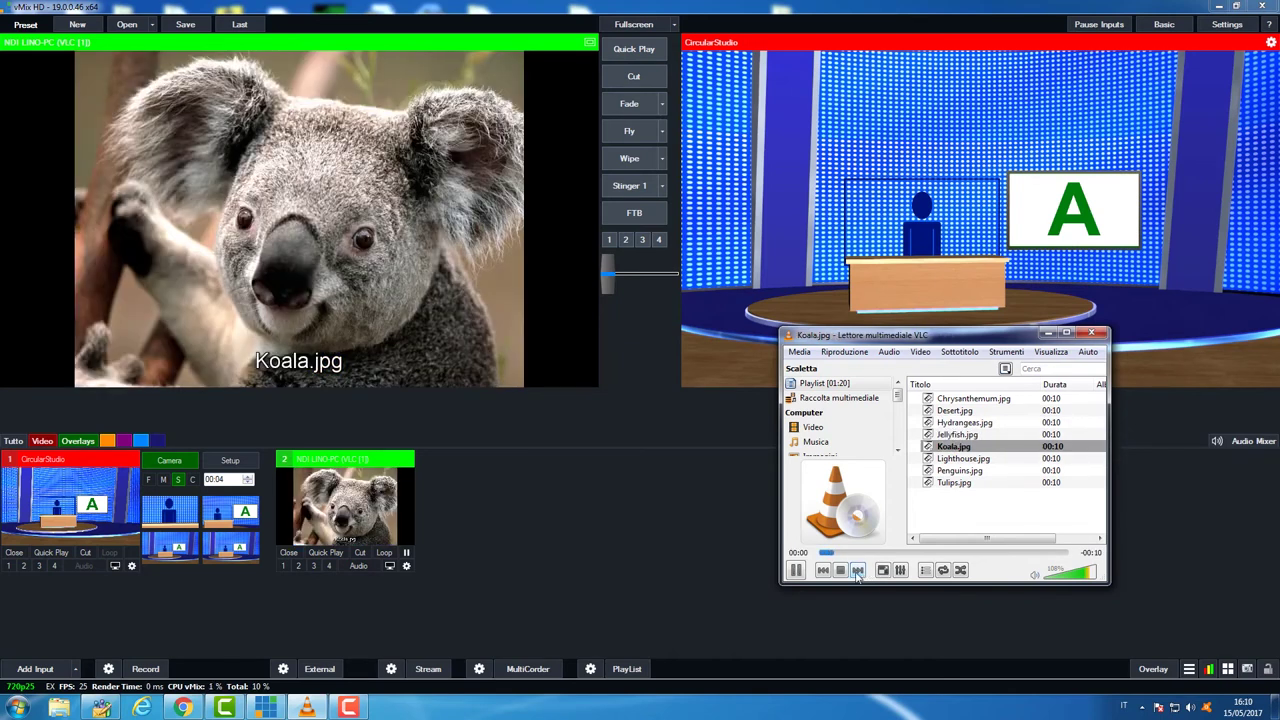
click(858, 571)
click(858, 571)
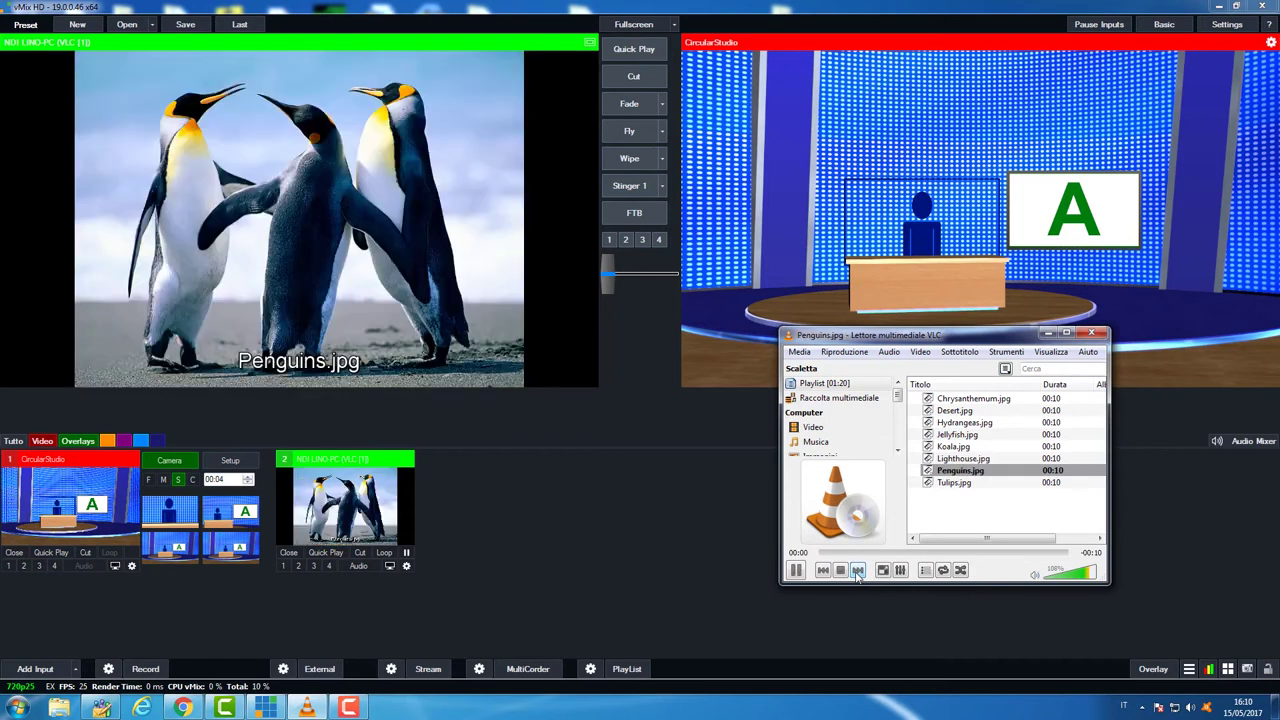
click(858, 571)
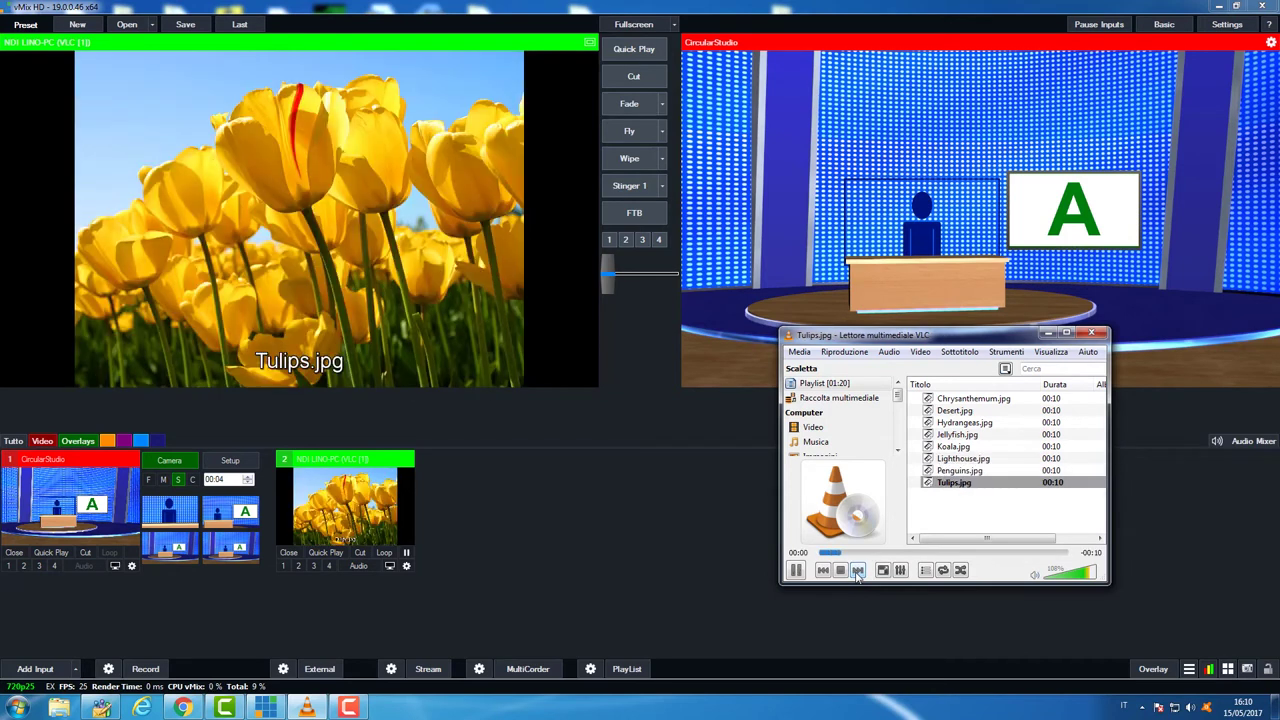
click(858, 571)
drag(911, 338, 959, 400)
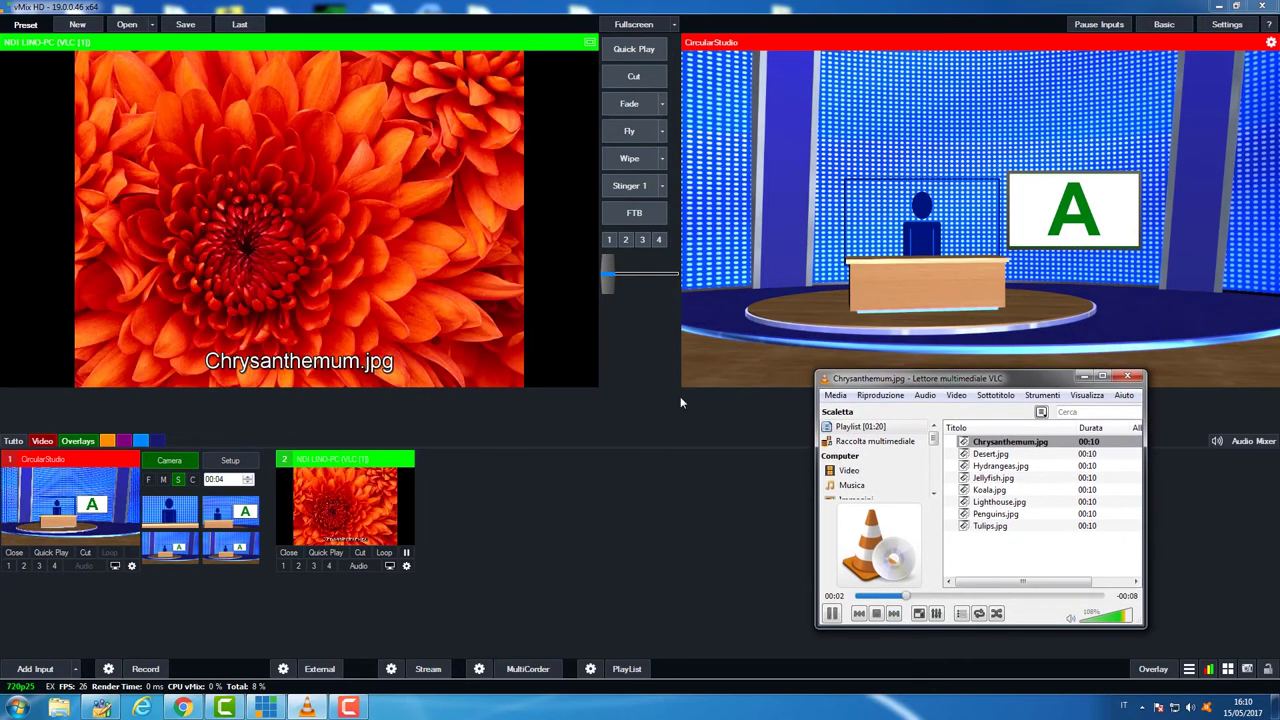
Step: Set the CircularStudio Screen layer's input to 2 NDI LINO-PC (VLC)
click(231, 461)
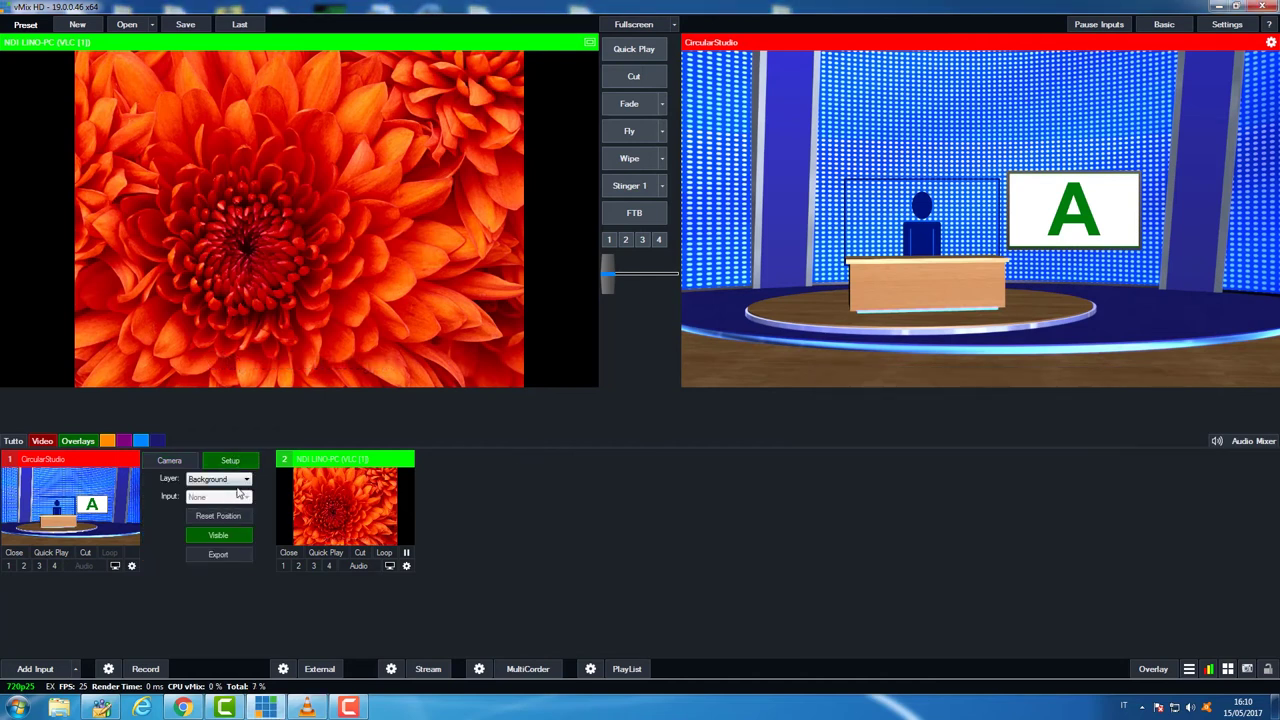
click(240, 480)
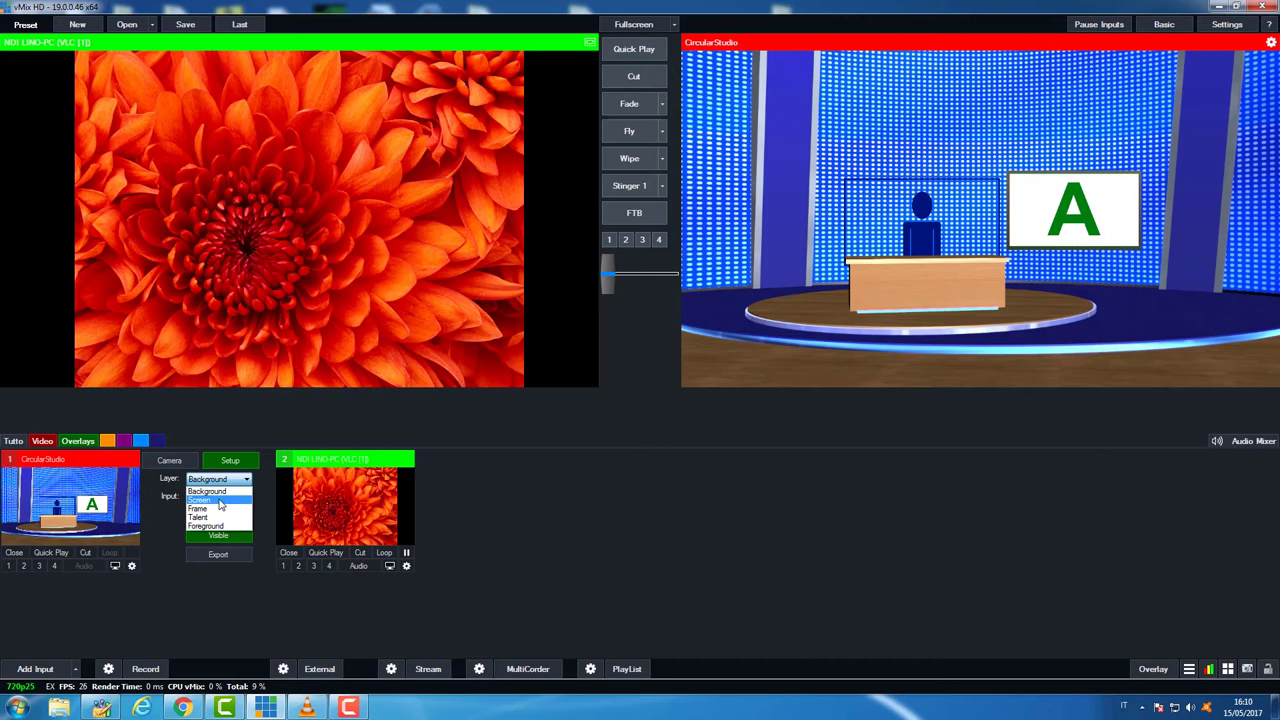
click(220, 500)
click(221, 498)
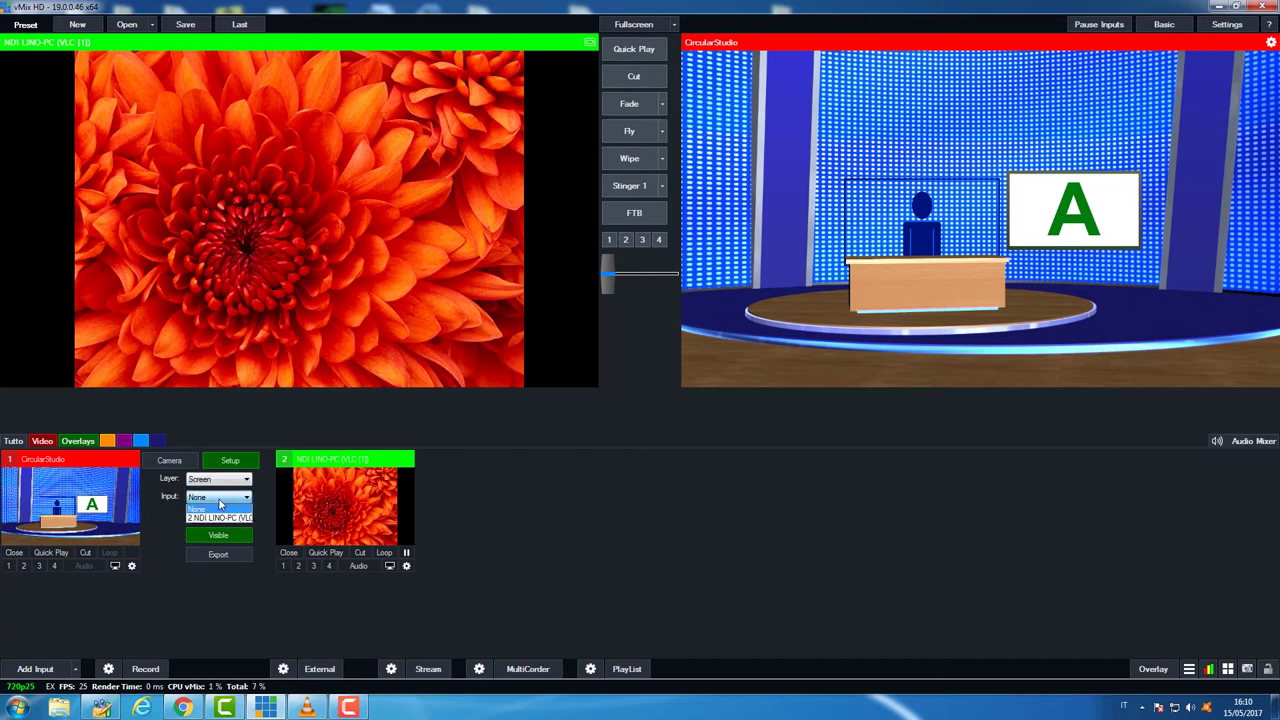
click(218, 517)
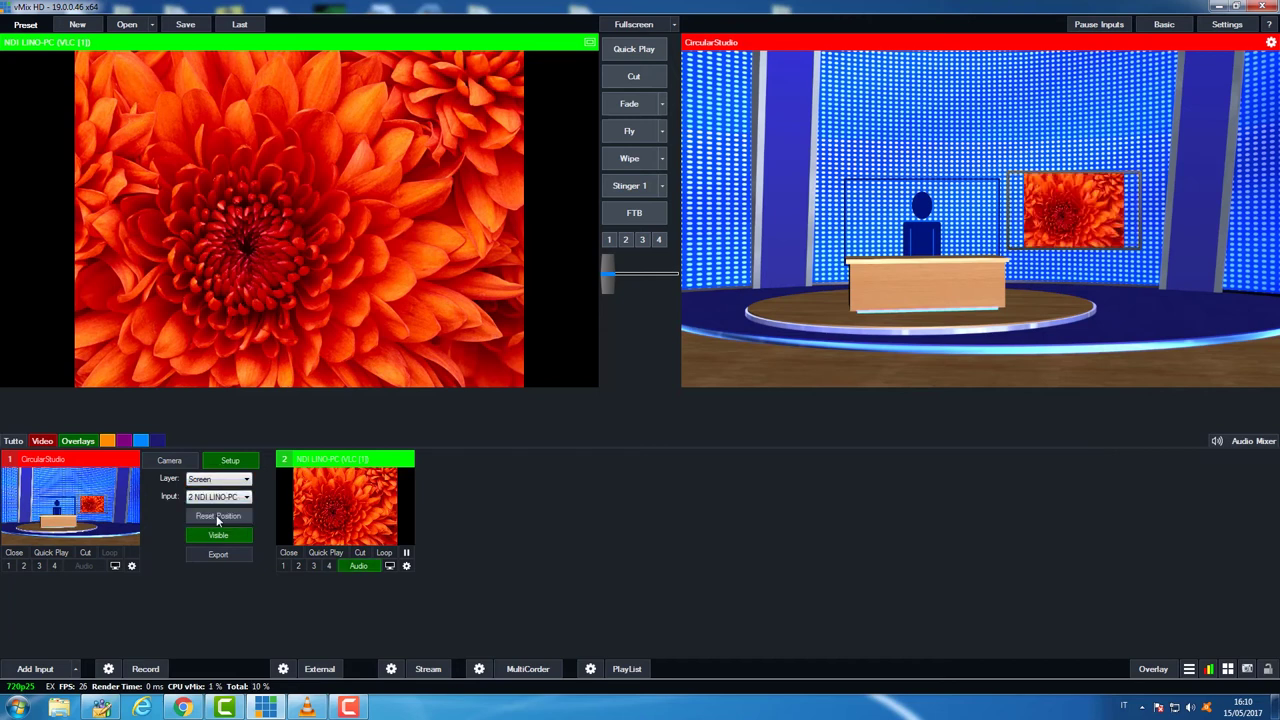
click(406, 567)
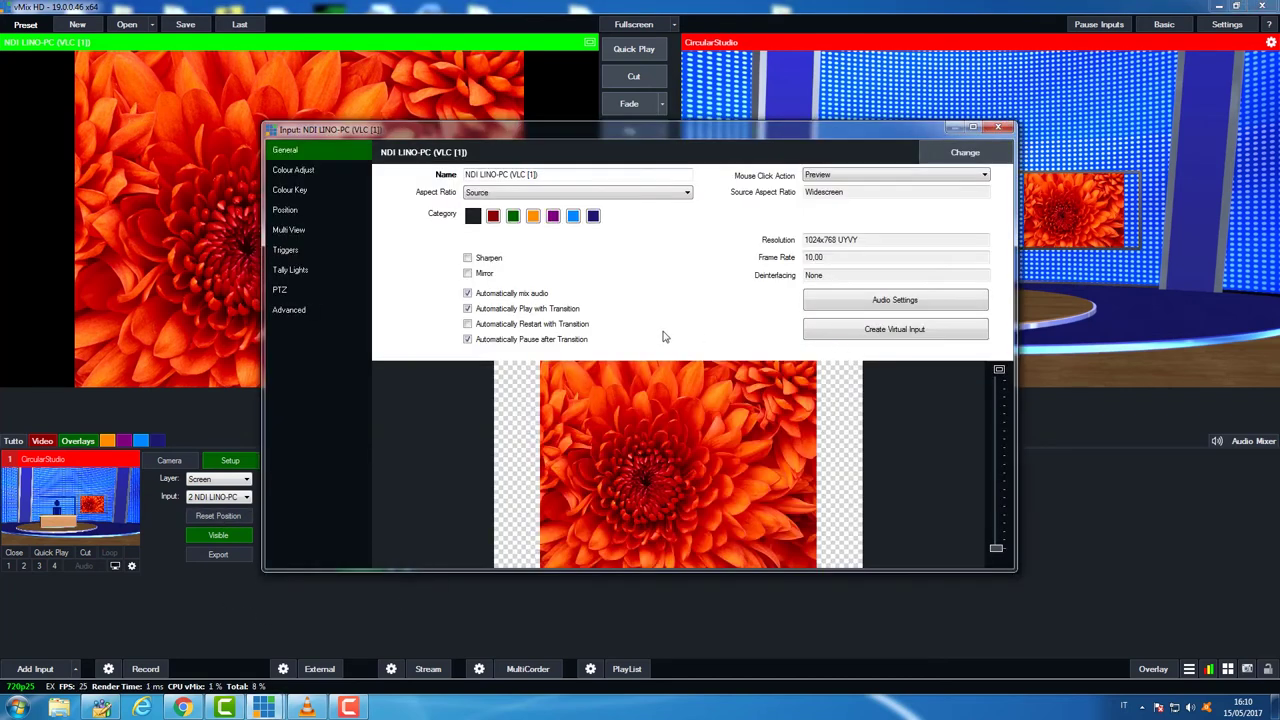
Step: Set the NDI input's Zoom to 1.023, Zoom X to about 1.31 and Pan X near 0
click(286, 210)
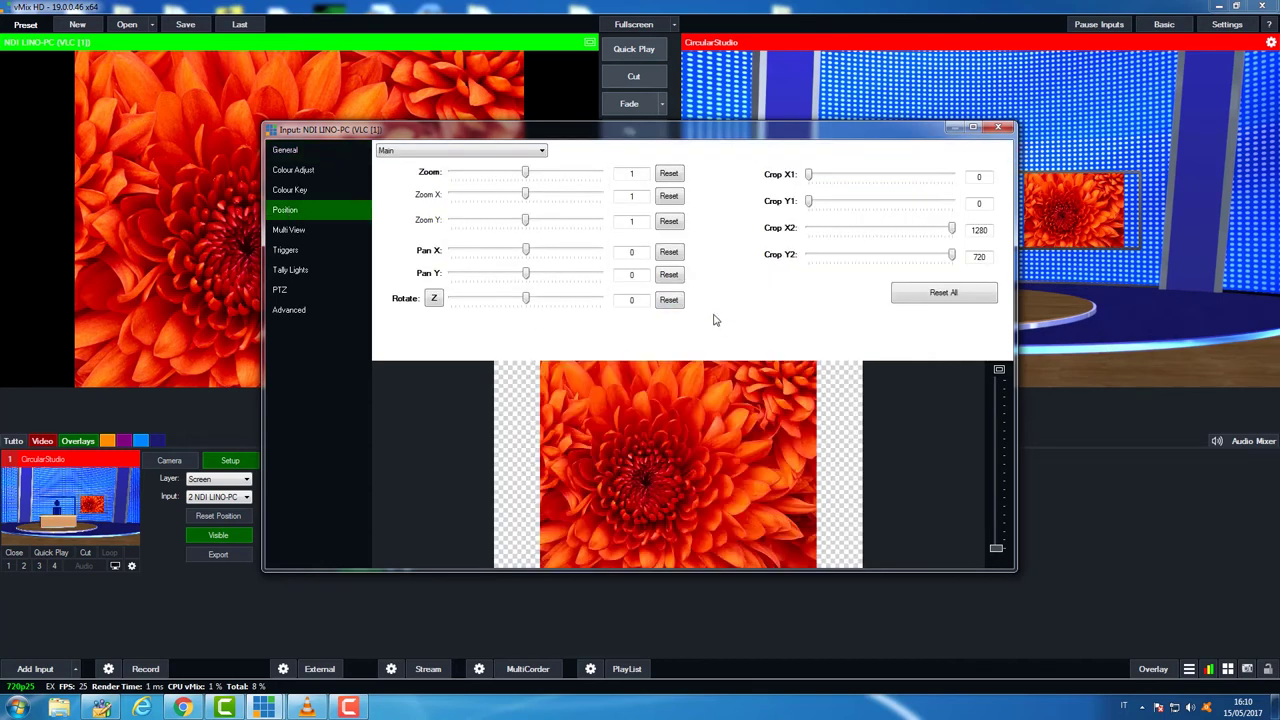
drag(693, 141, 548, 150)
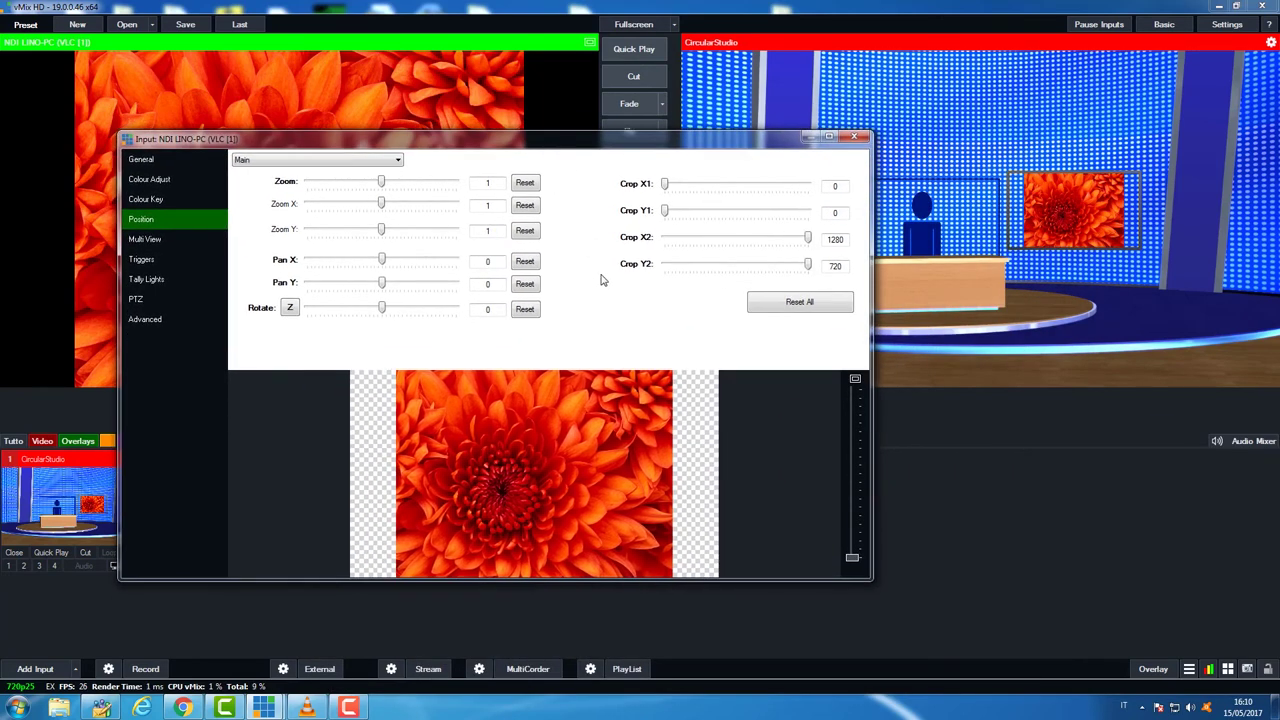
drag(383, 187, 383, 186)
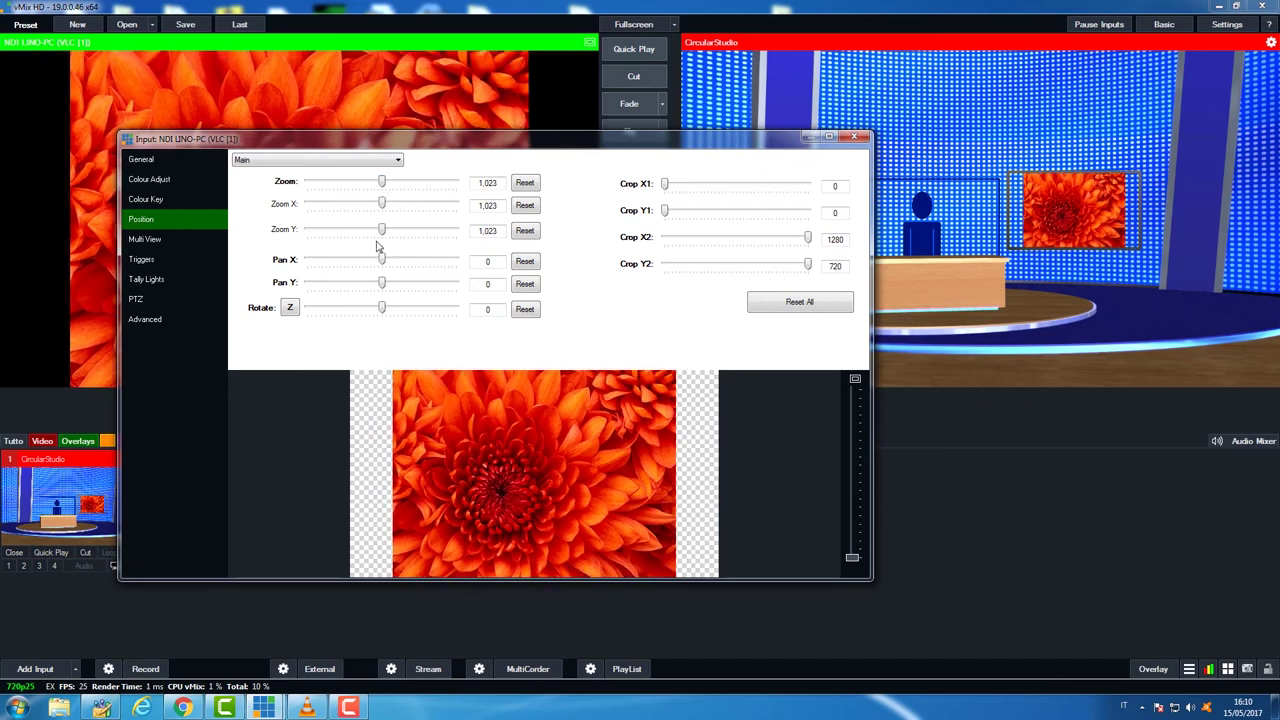
drag(382, 260, 380, 260)
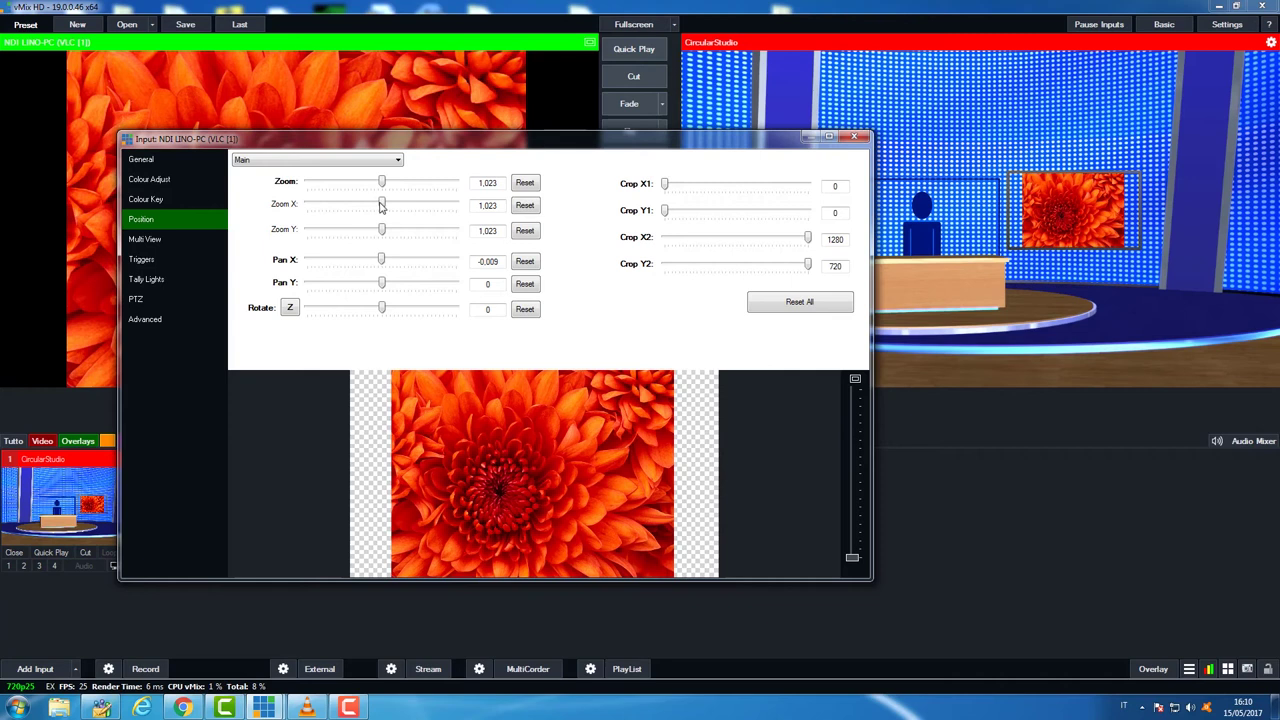
drag(382, 204, 386, 205)
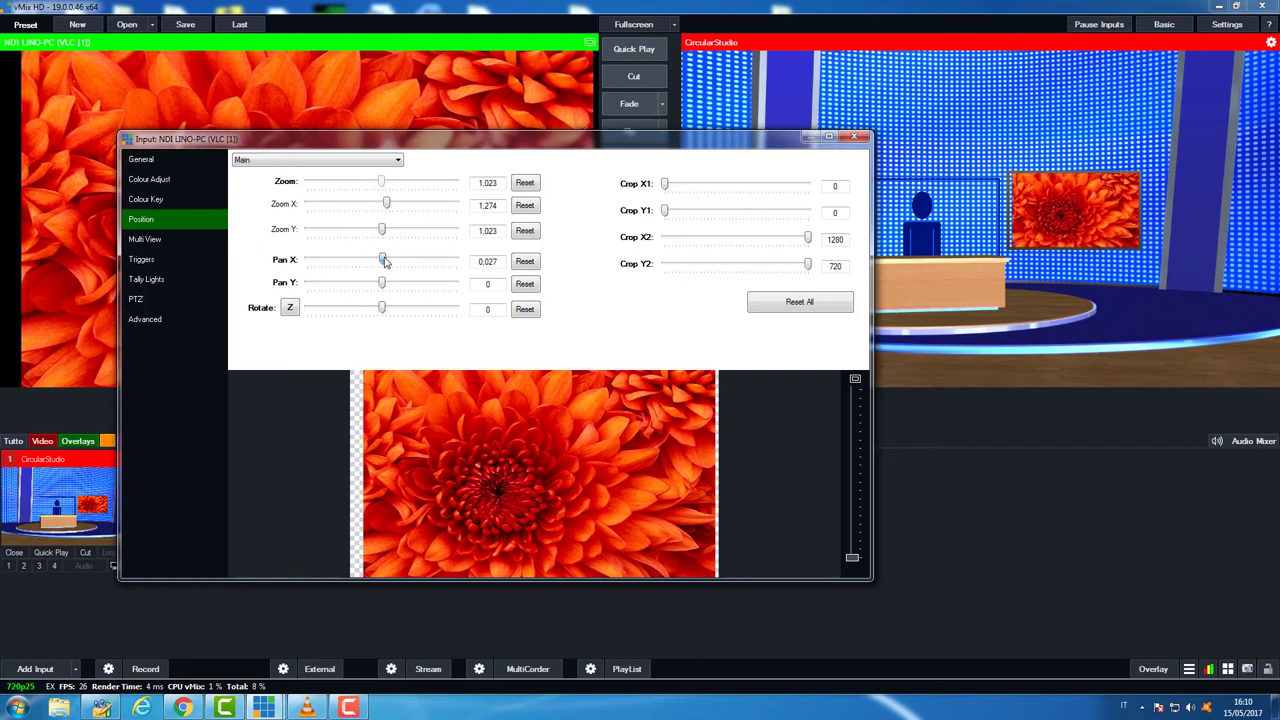
drag(383, 260, 385, 261)
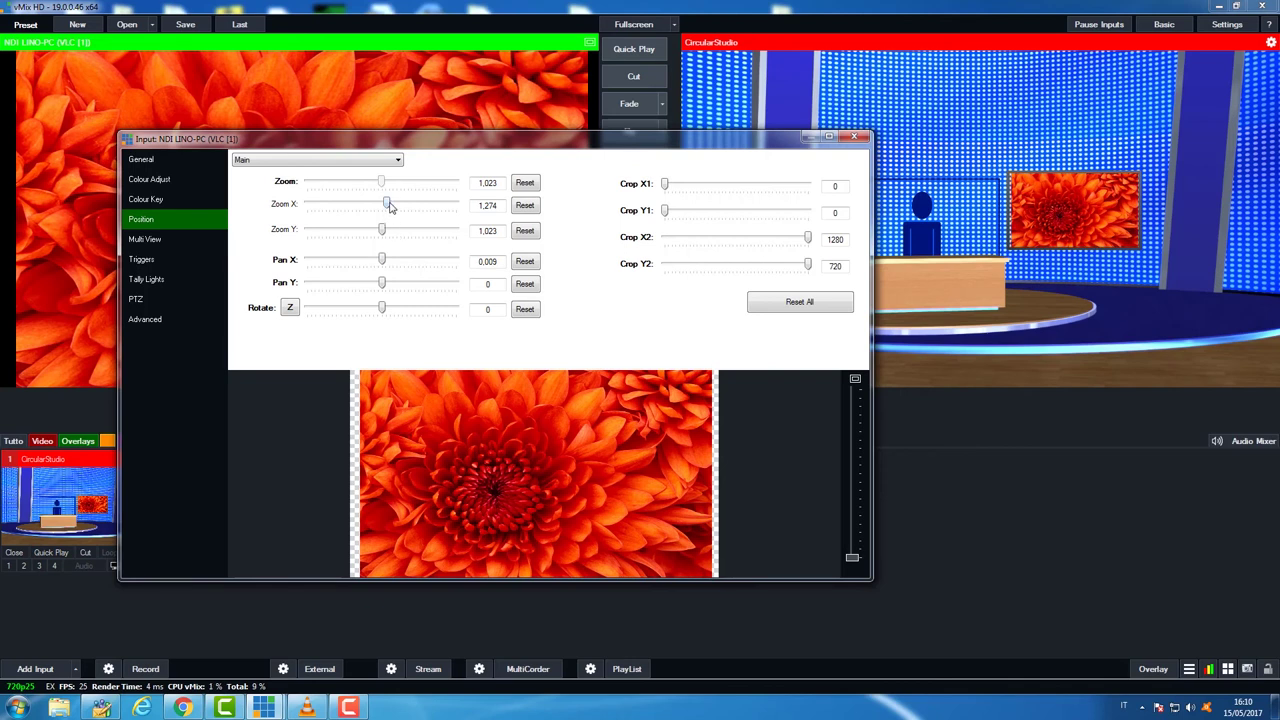
drag(391, 205, 393, 206)
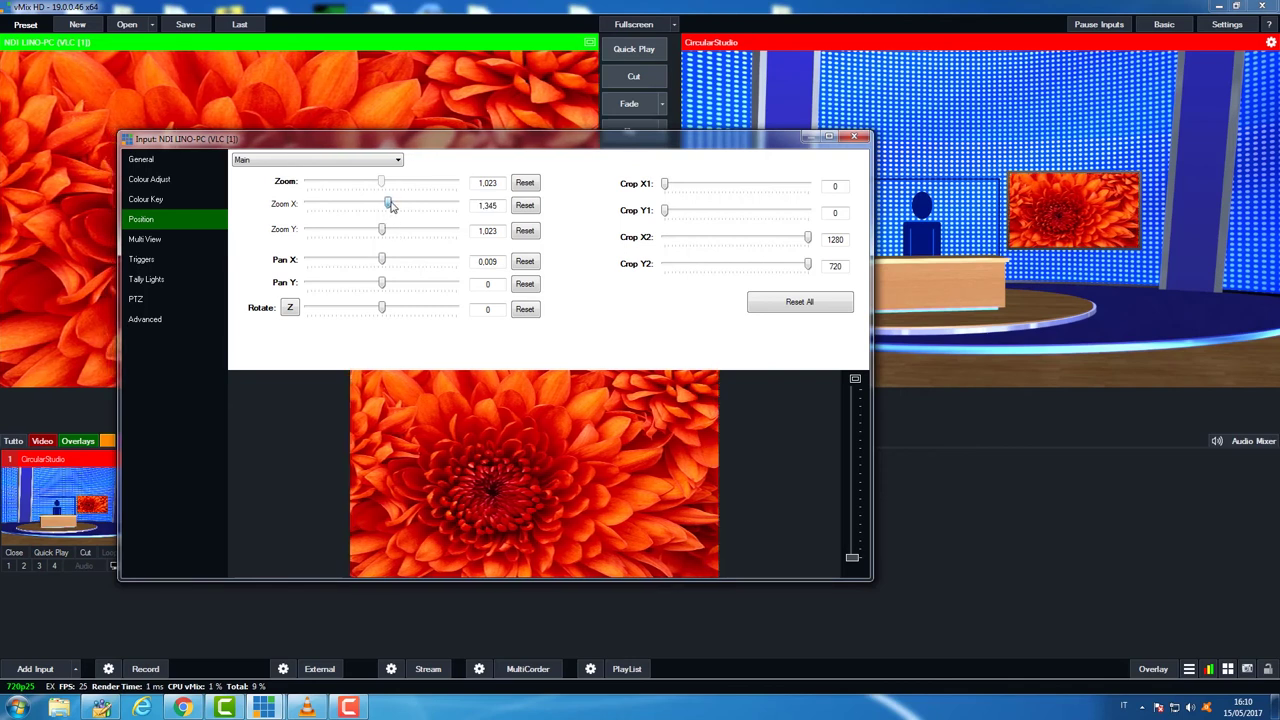
drag(391, 205, 387, 205)
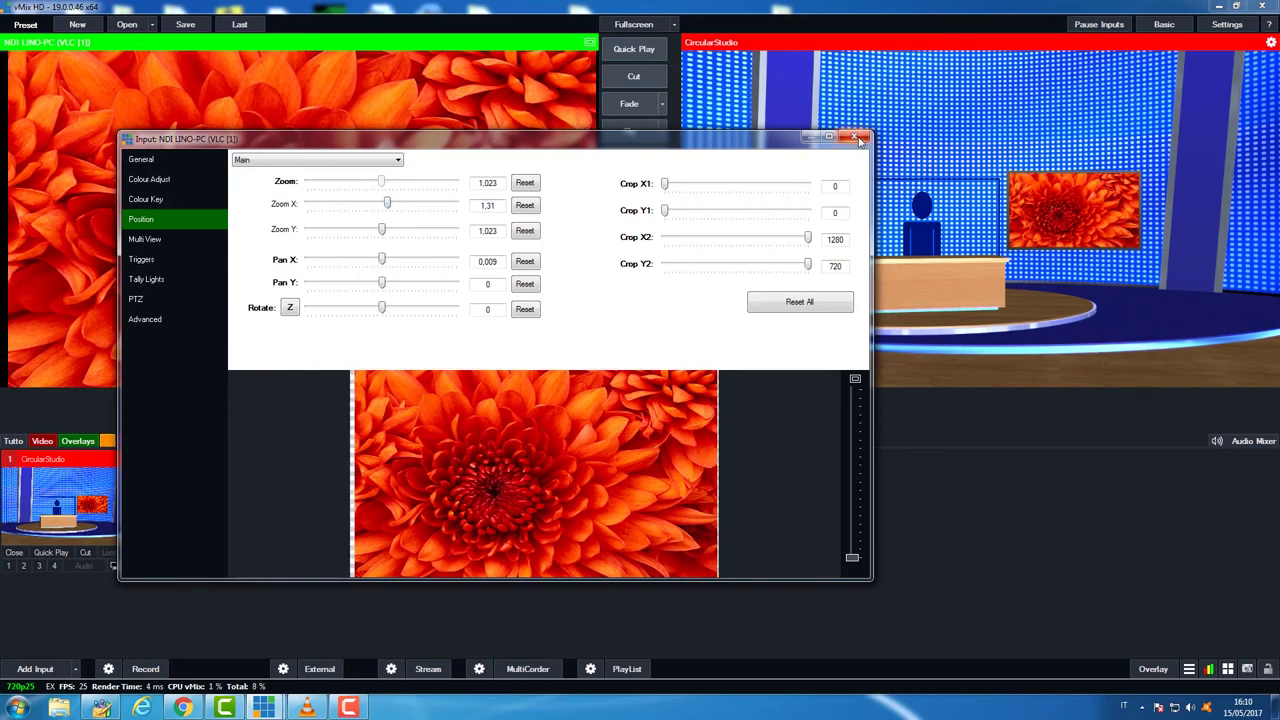
click(857, 138)
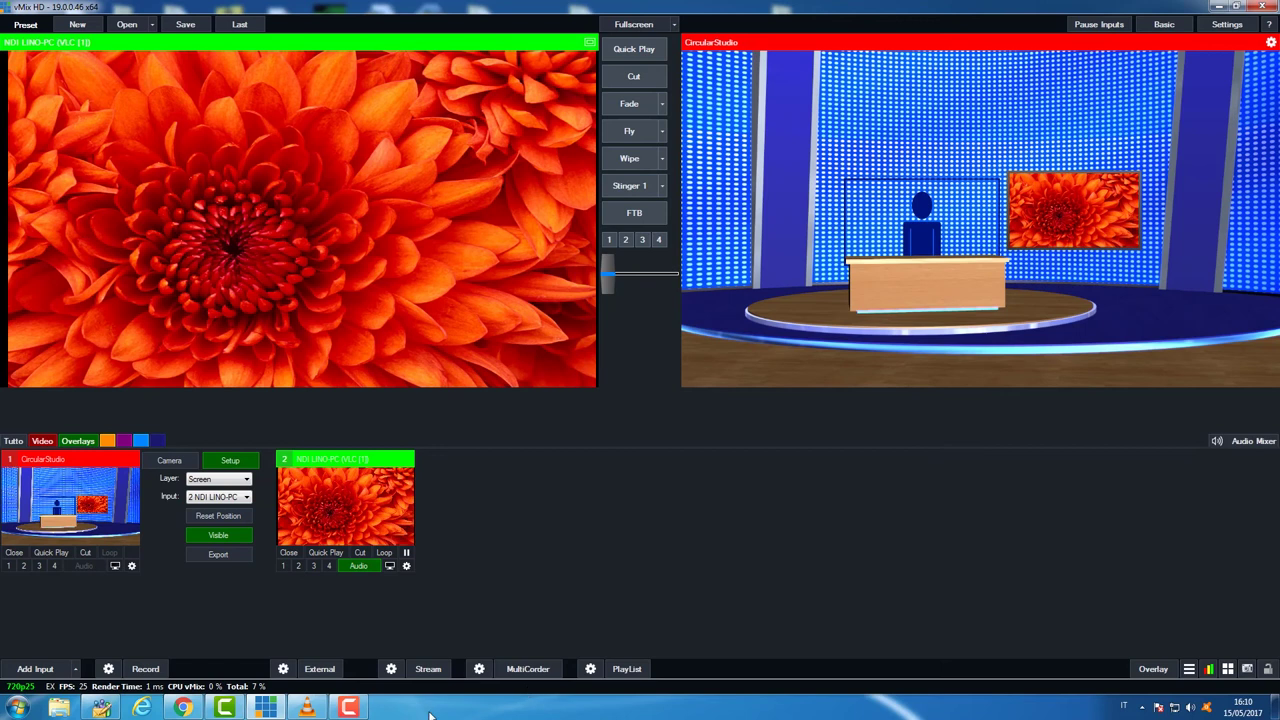
Step: Step the VLC playlist from Desert.jpg to Tulips.jpg, each shown on the studio screen
click(307, 707)
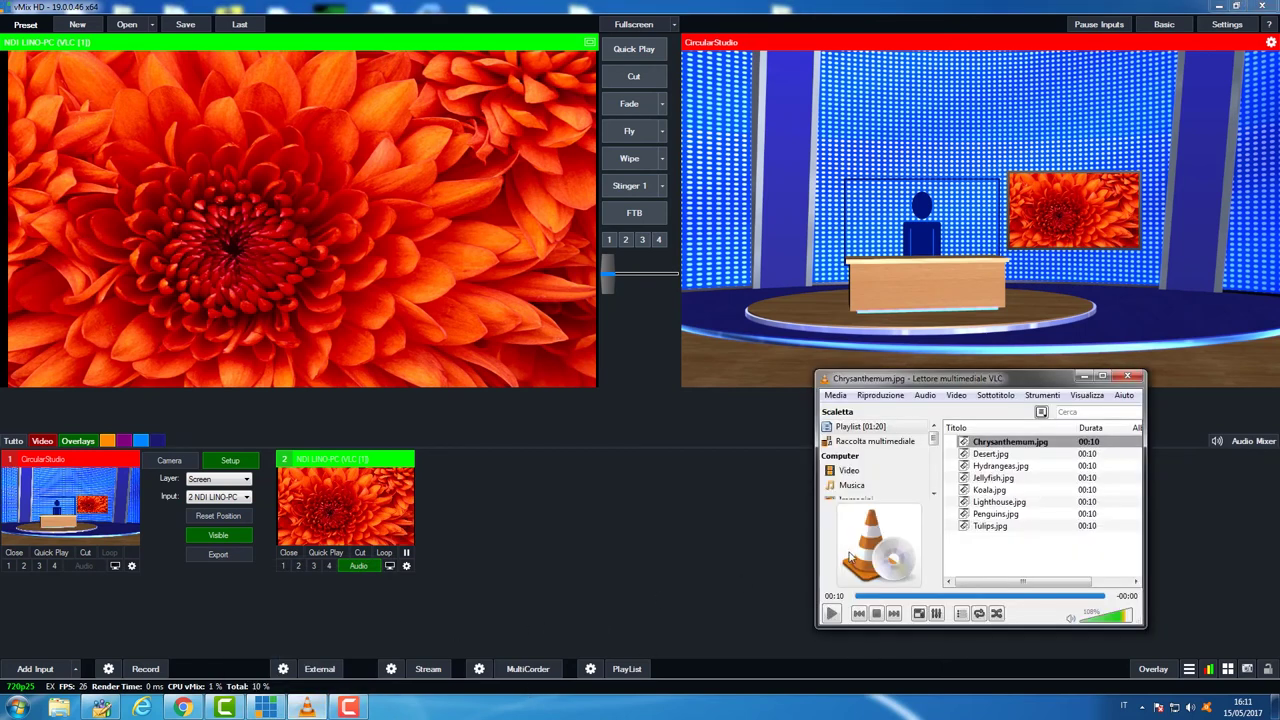
drag(955, 388, 808, 409)
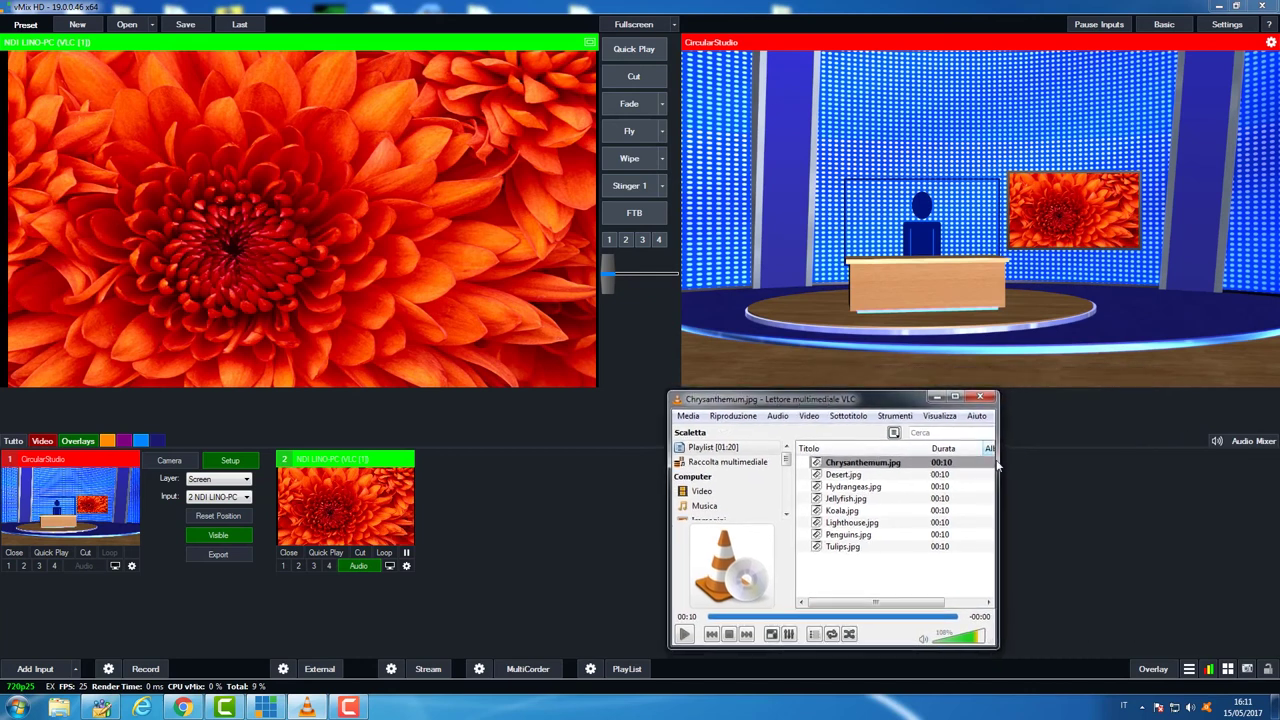
click(746, 634)
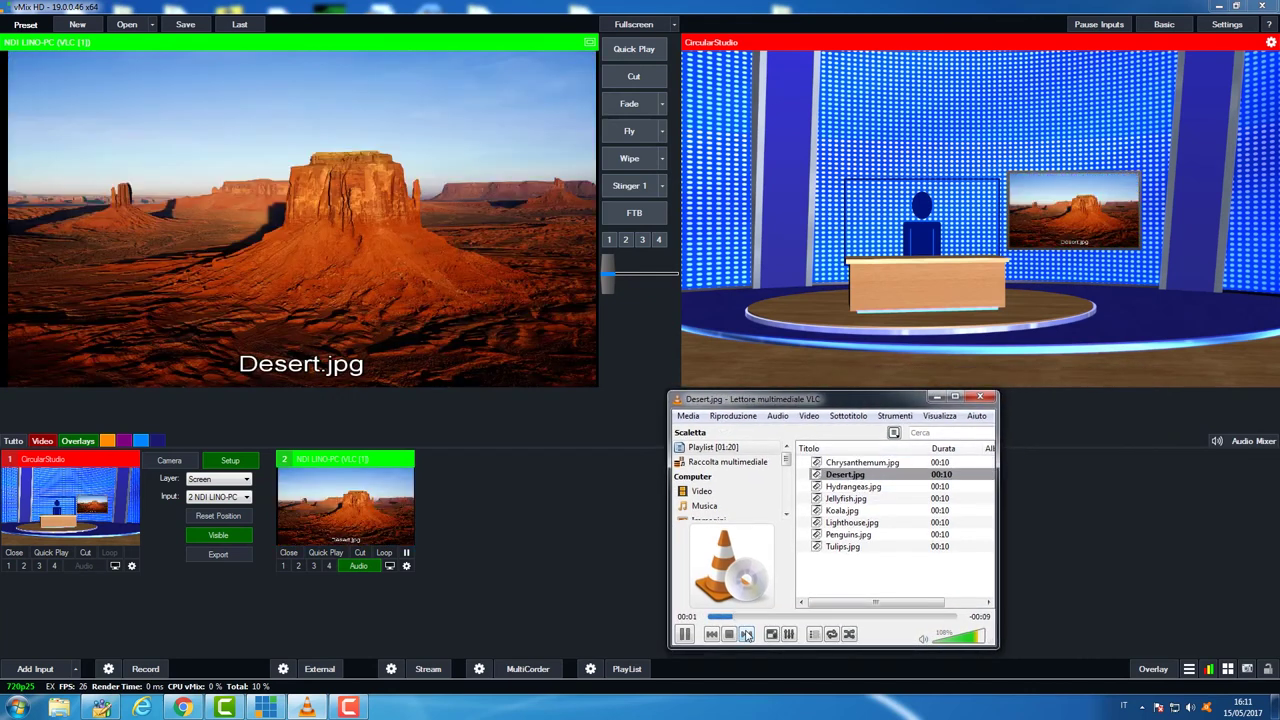
click(746, 634)
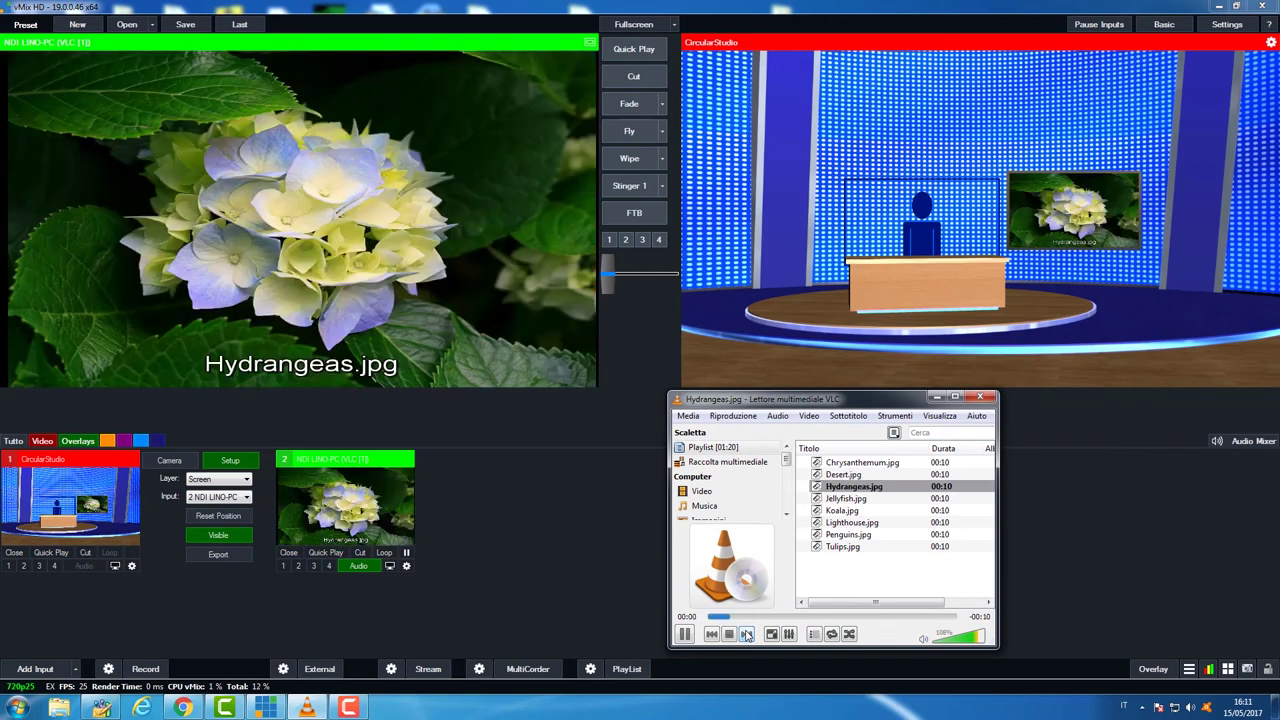
click(746, 634)
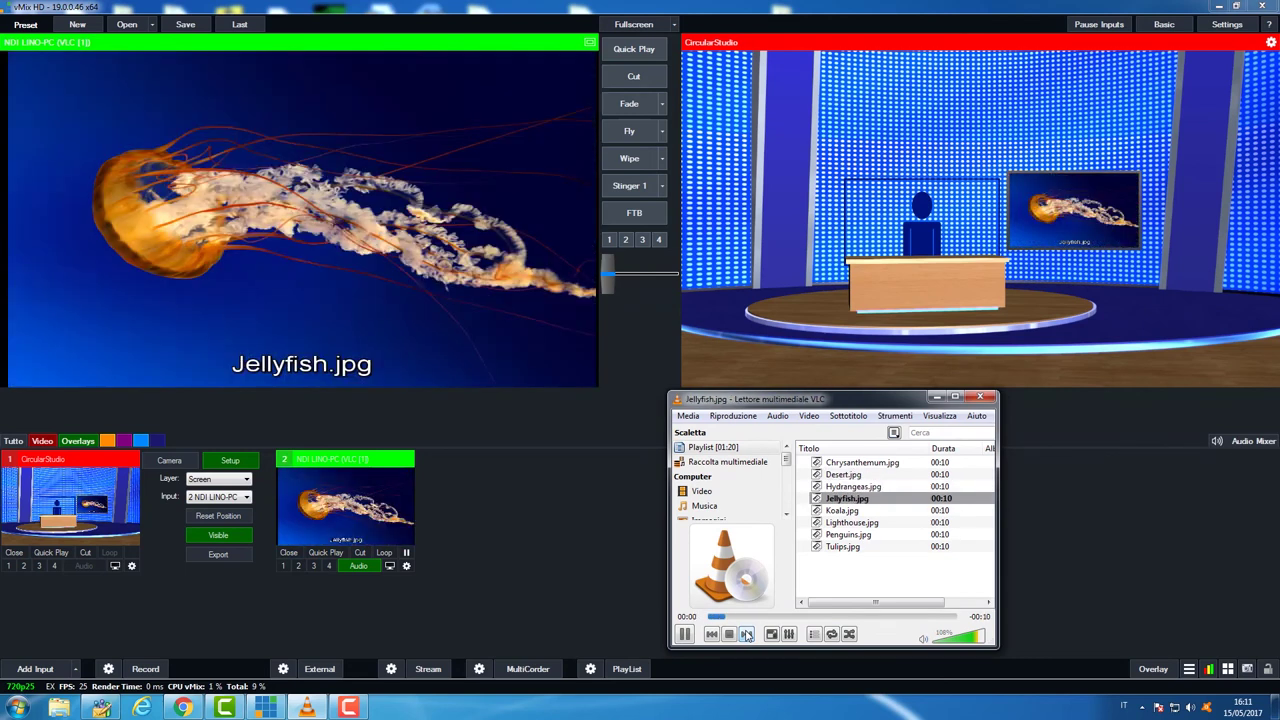
click(746, 634)
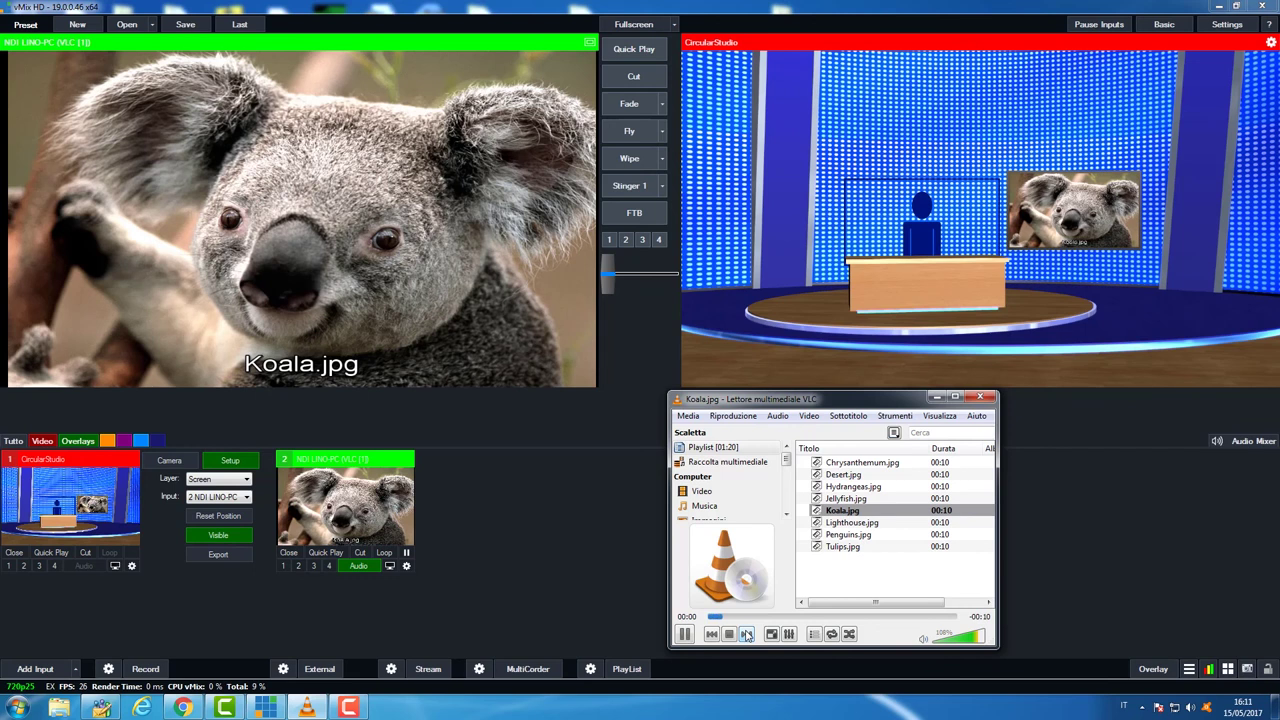
click(746, 634)
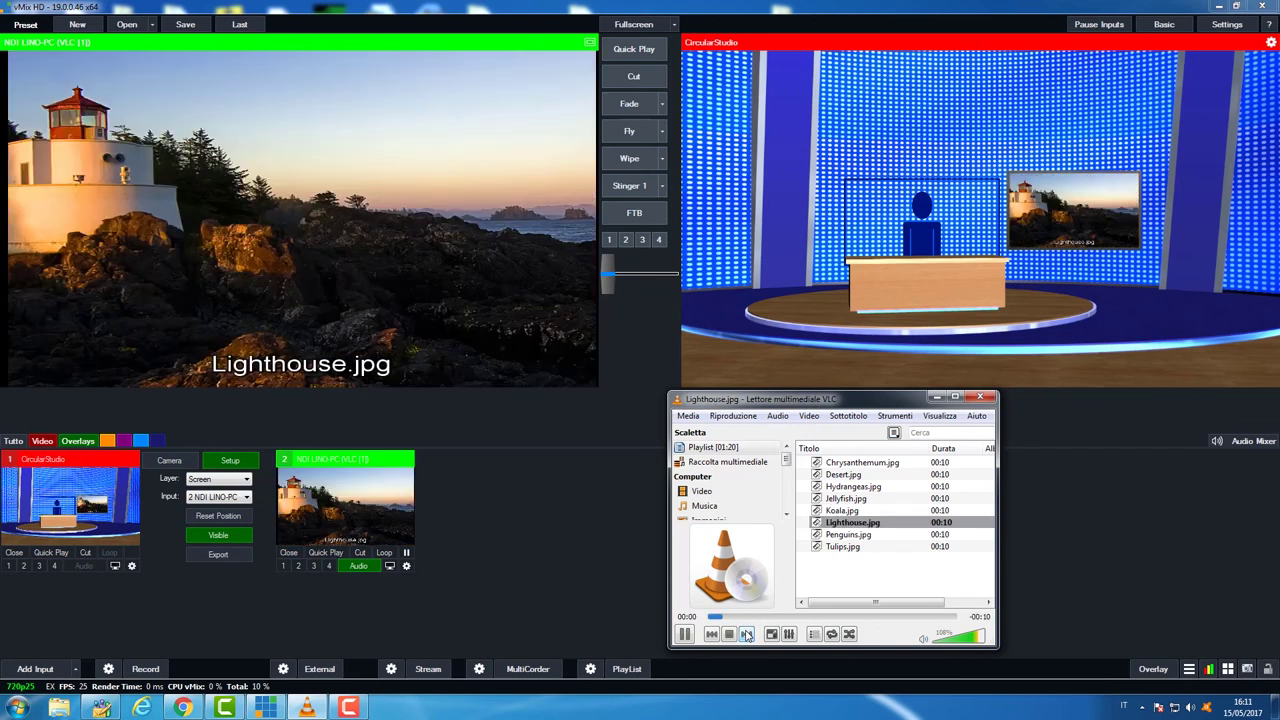
click(746, 634)
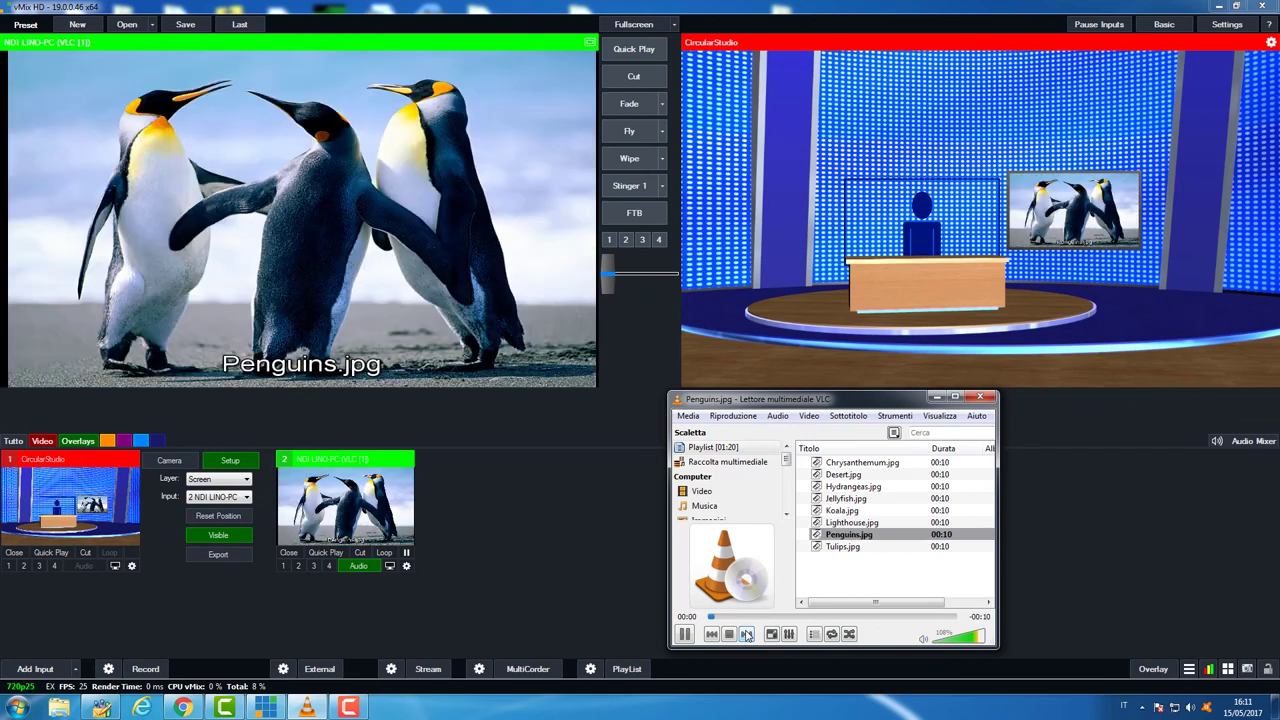
click(746, 634)
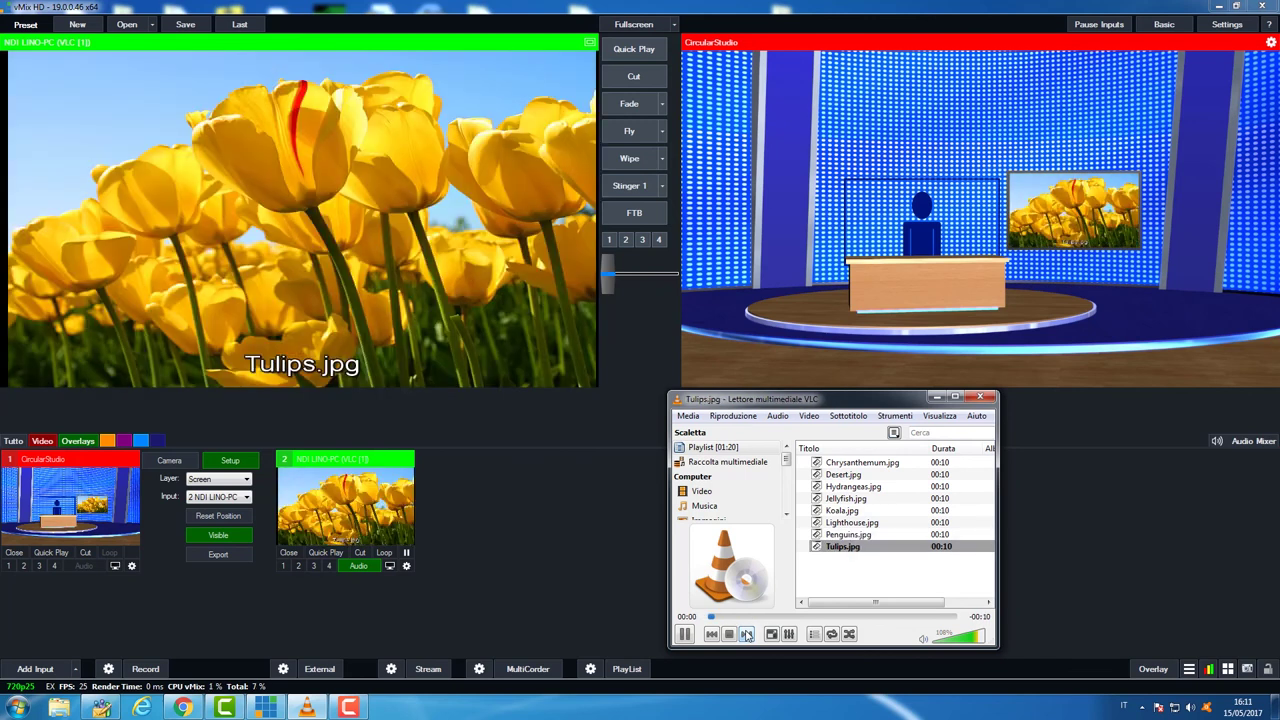